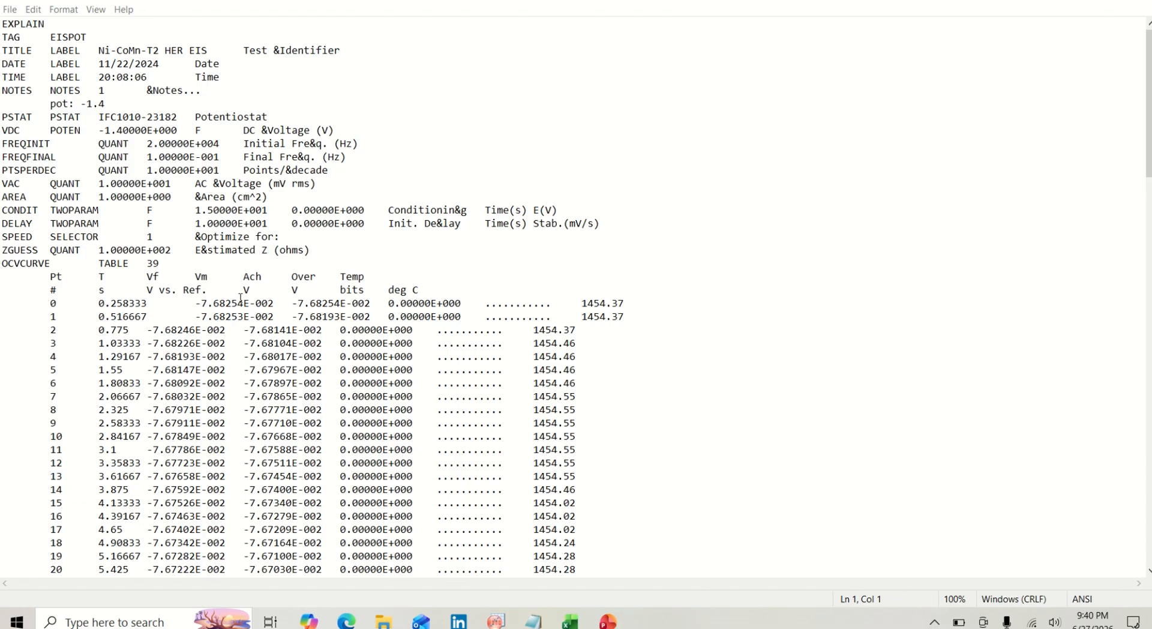
# - Copy the ZCURVE table from its header row to the last data row into cell A1 of the blank Excel sheet
pyautogui.scroll(-11, 414, 316)
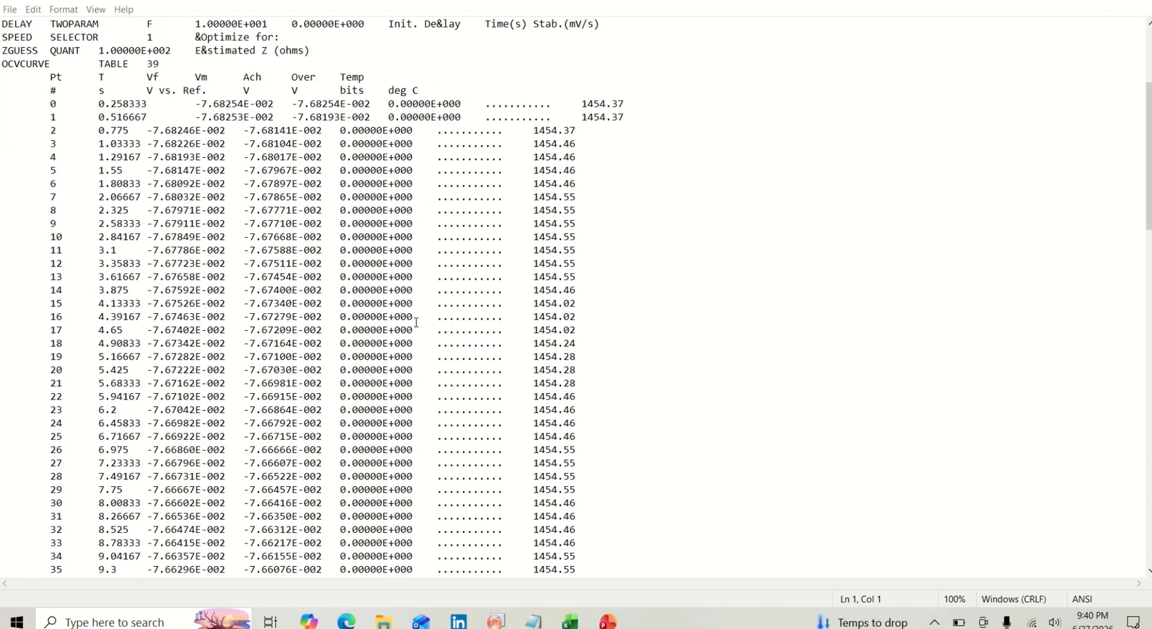
pyautogui.scroll(-11, 416, 322)
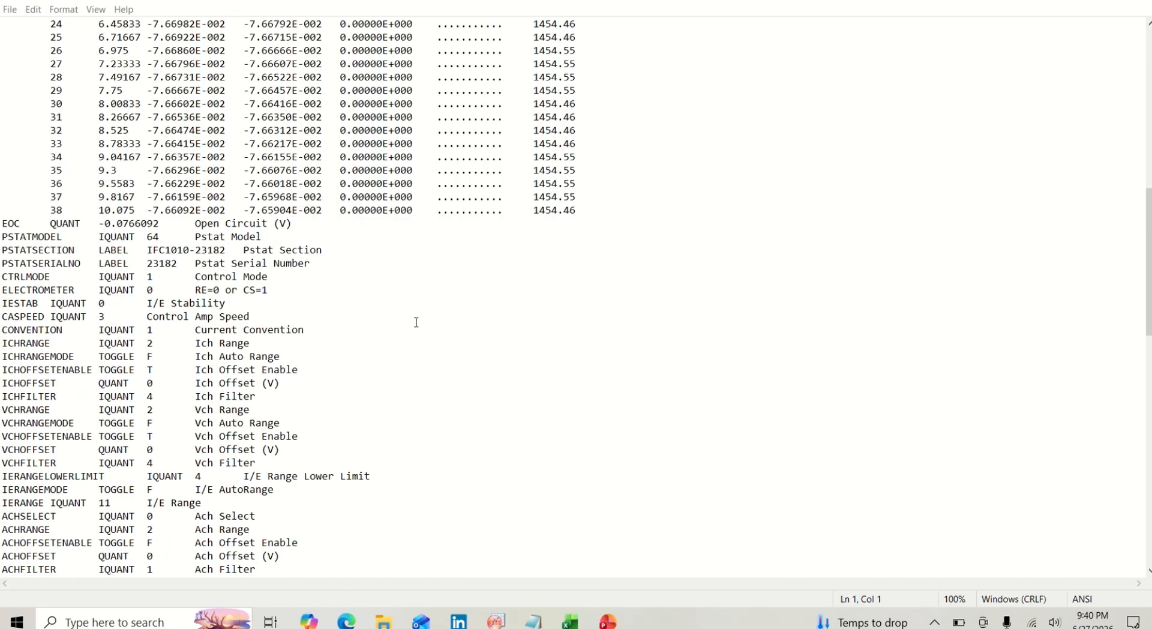
pyautogui.scroll(-3, 416, 322)
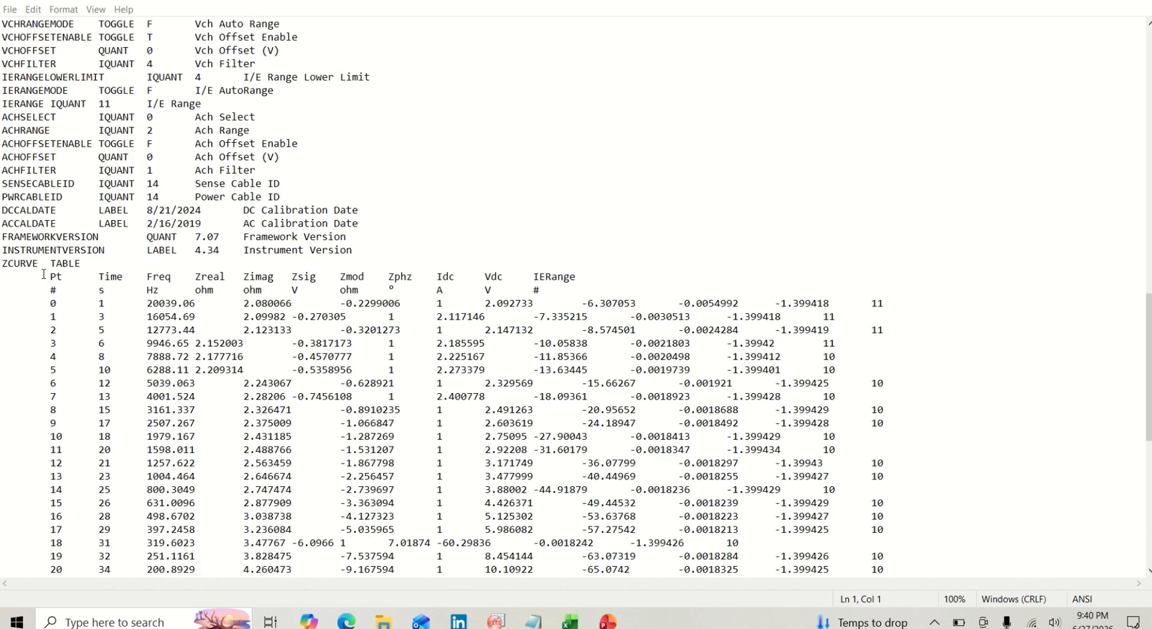
pyautogui.moveTo(48, 277); pyautogui.dragTo(441, 619)
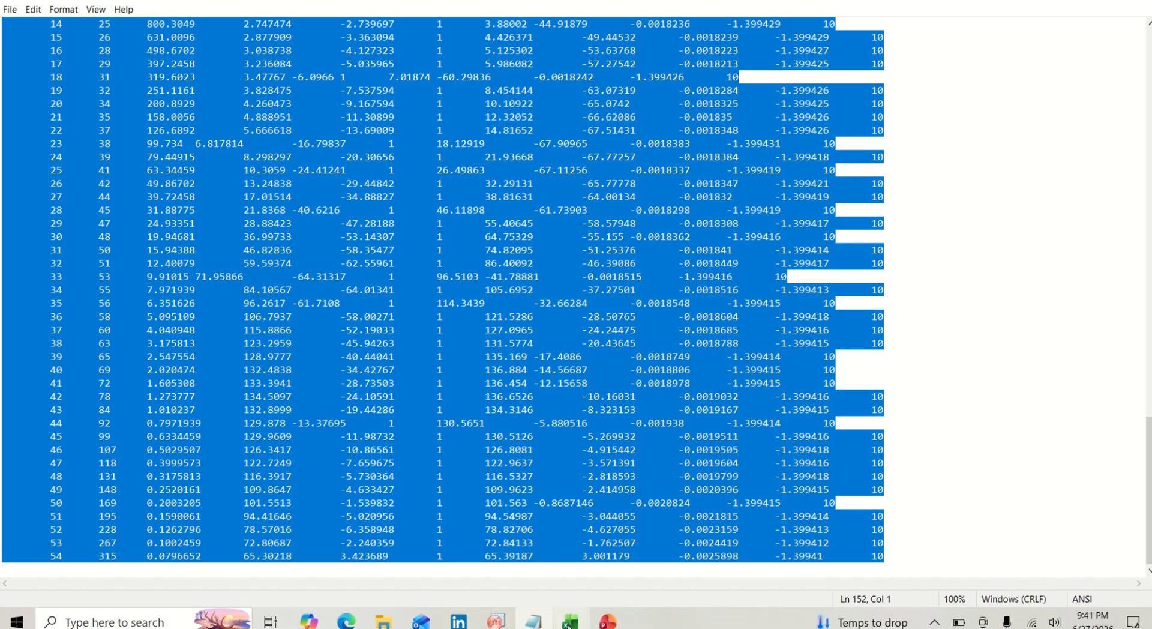
pyautogui.moveTo(570, 621)
pyautogui.click(565, 571)
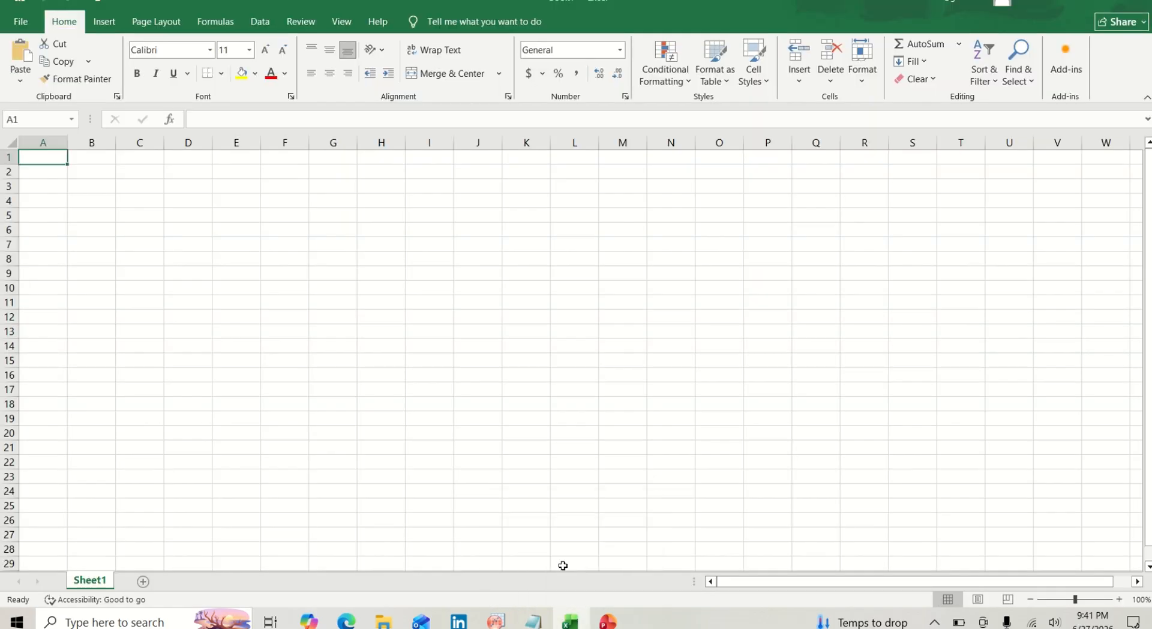
pyautogui.hotkey('ctrl', 'v')
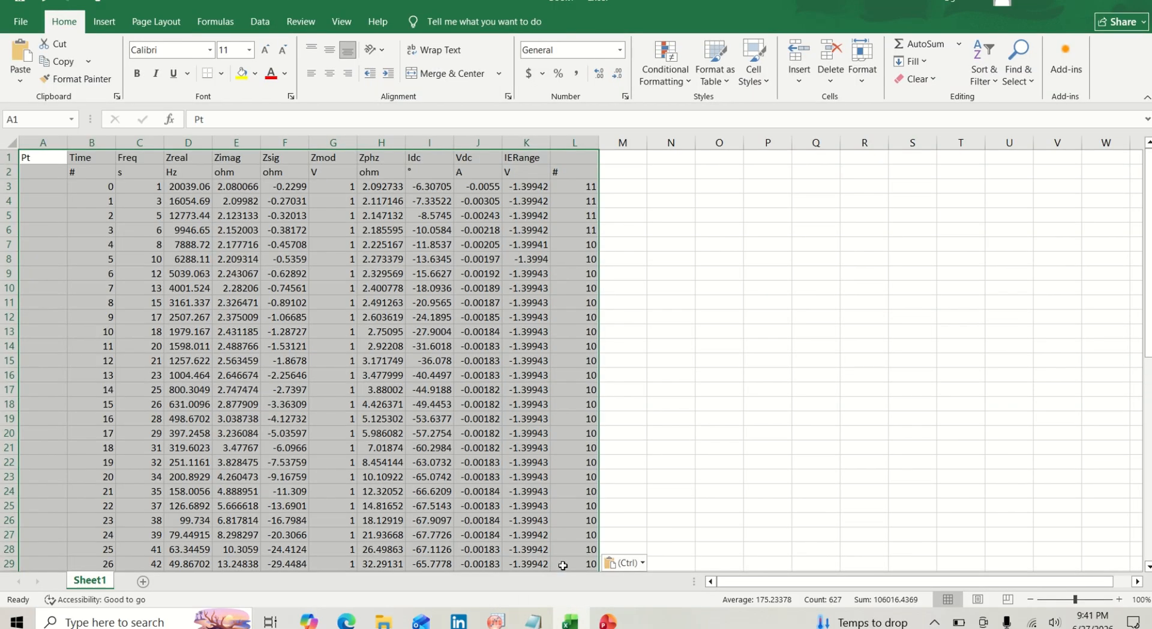
pyautogui.click(679, 416)
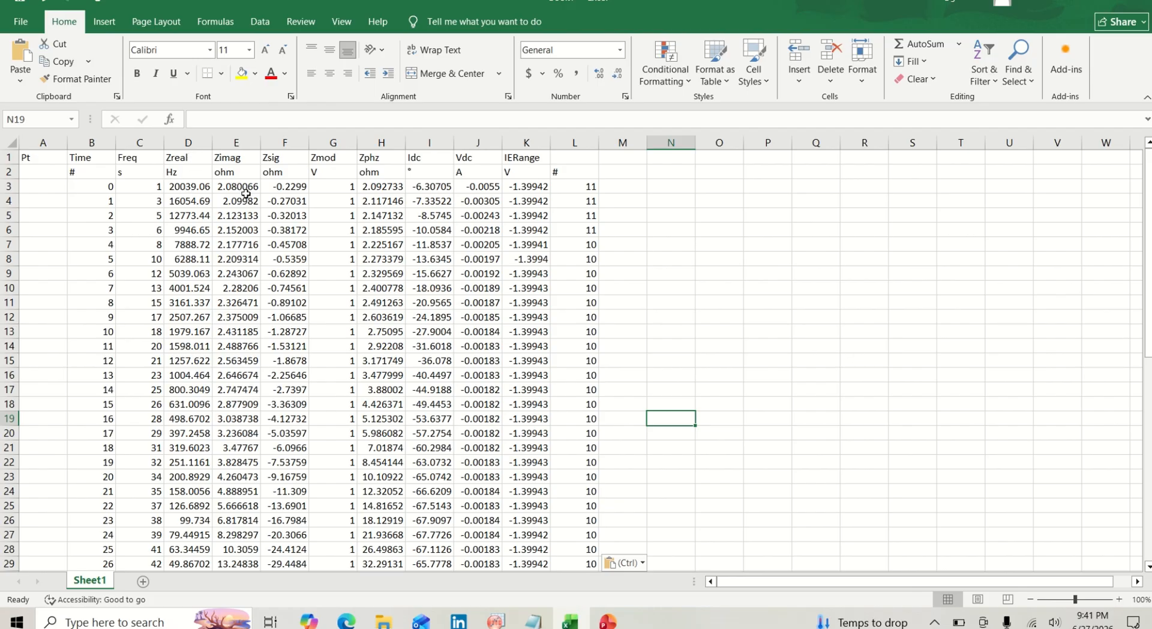
# - Copy Excel column E, headed Zimag, into column A(X) of the OriginPro worksheet
pyautogui.click(251, 142)
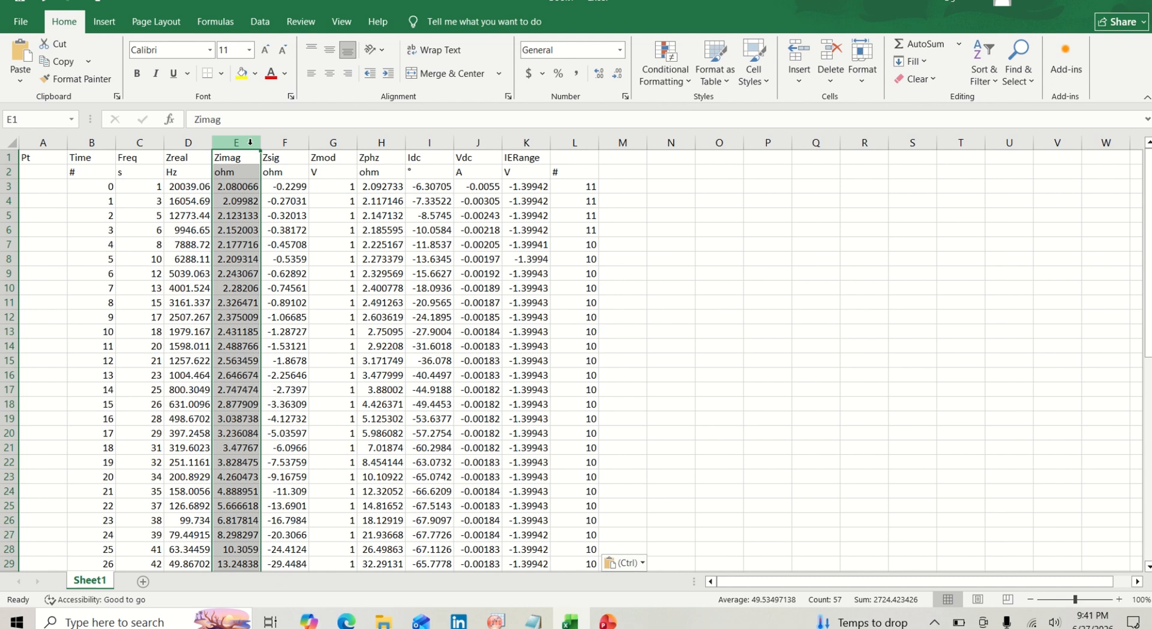
pyautogui.hotkey('ctrl', 'c')
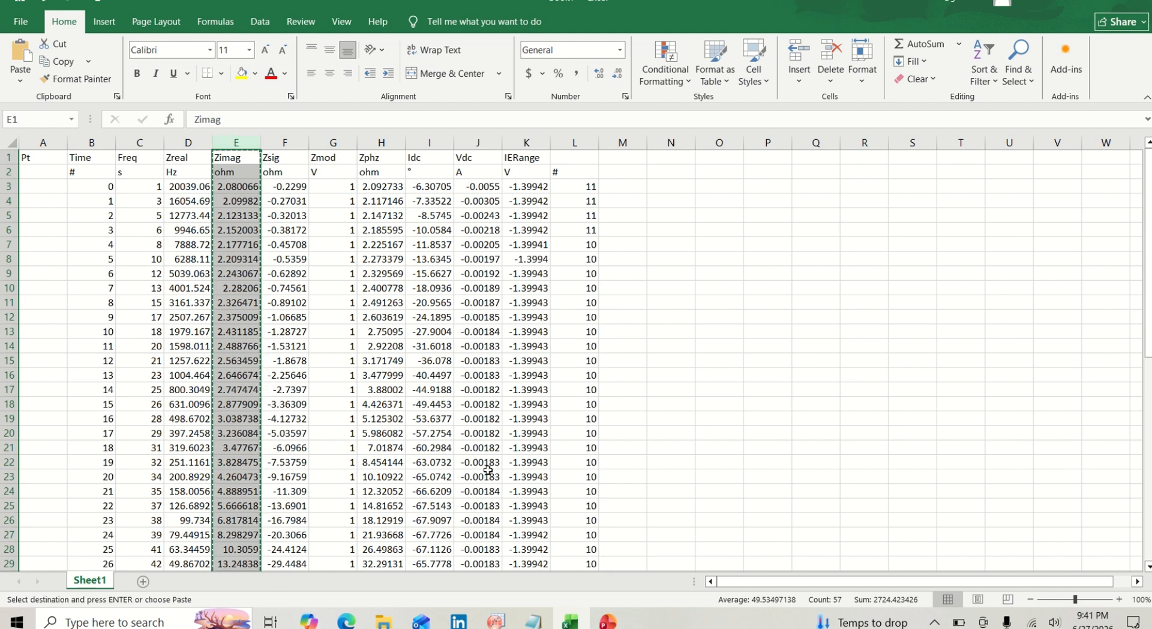
pyautogui.moveTo(495, 621)
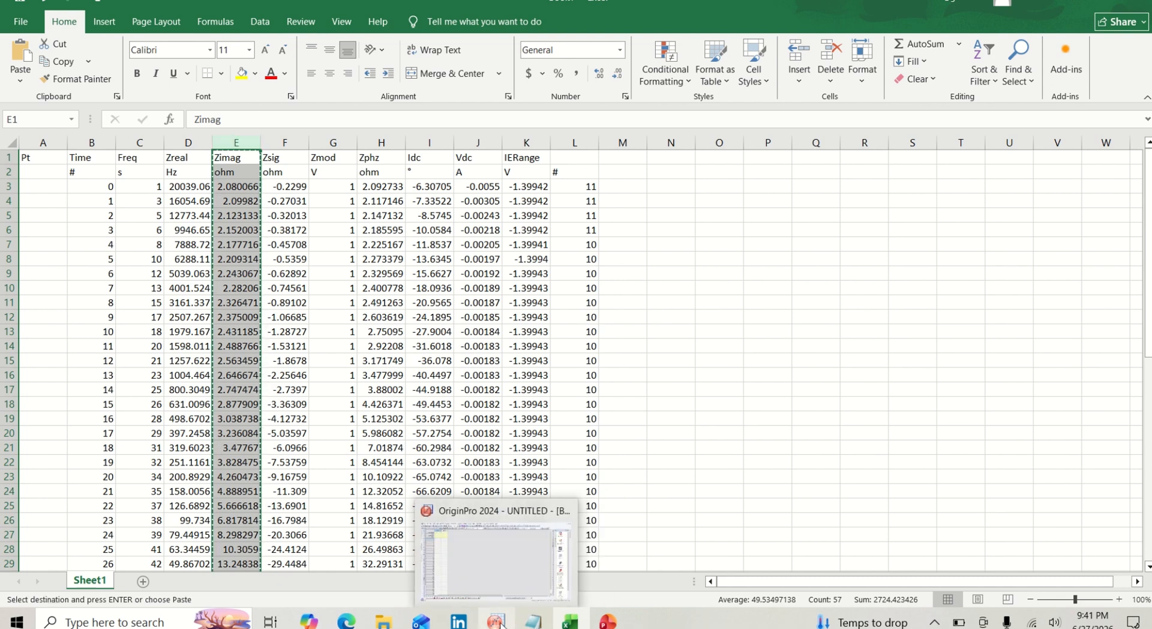
pyautogui.click(473, 571)
pyautogui.hotkey('ctrl', 'v')
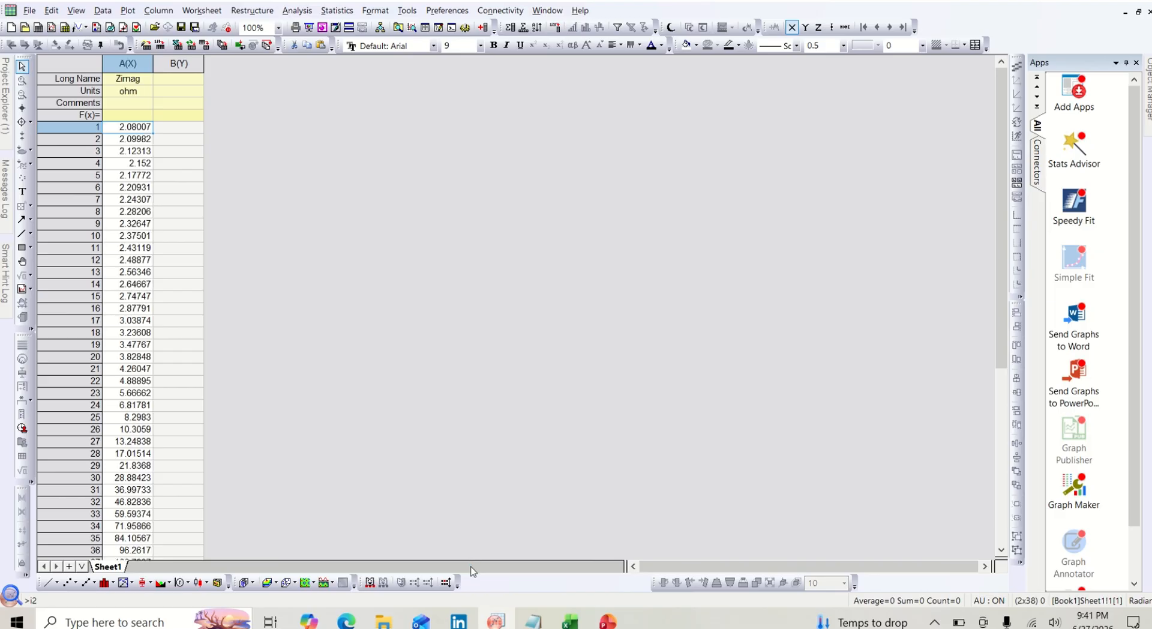
# - Copy column F, headed Zsig, from the Excel sheet into column B(Y) of the OriginPro worksheet
pyautogui.click(191, 128)
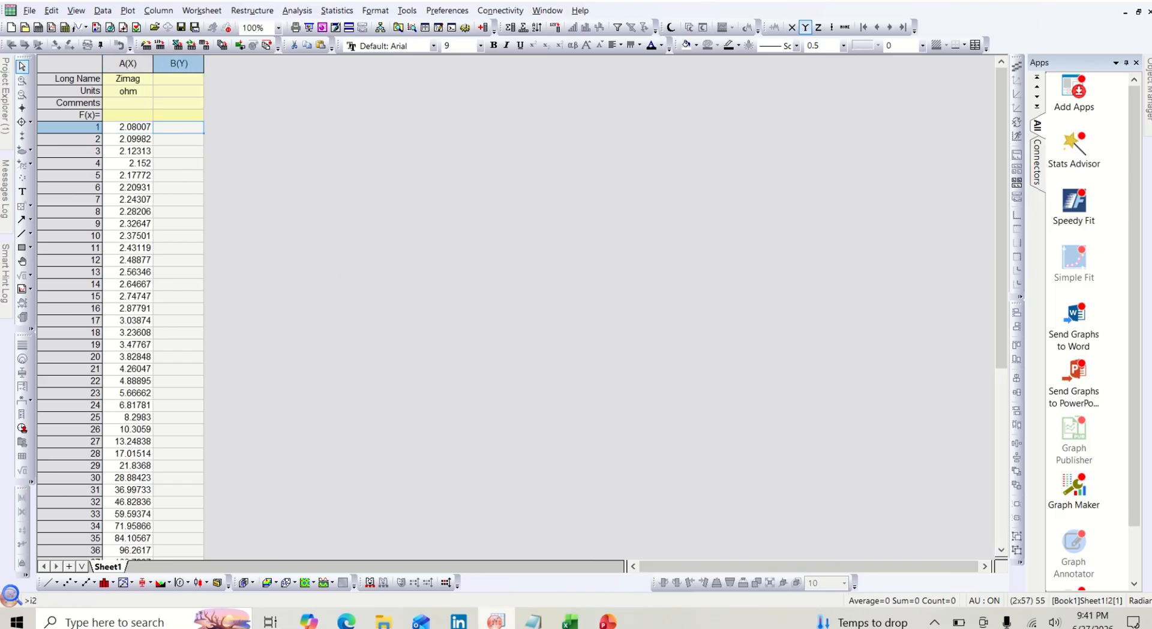
pyautogui.moveTo(562, 624)
pyautogui.click(548, 577)
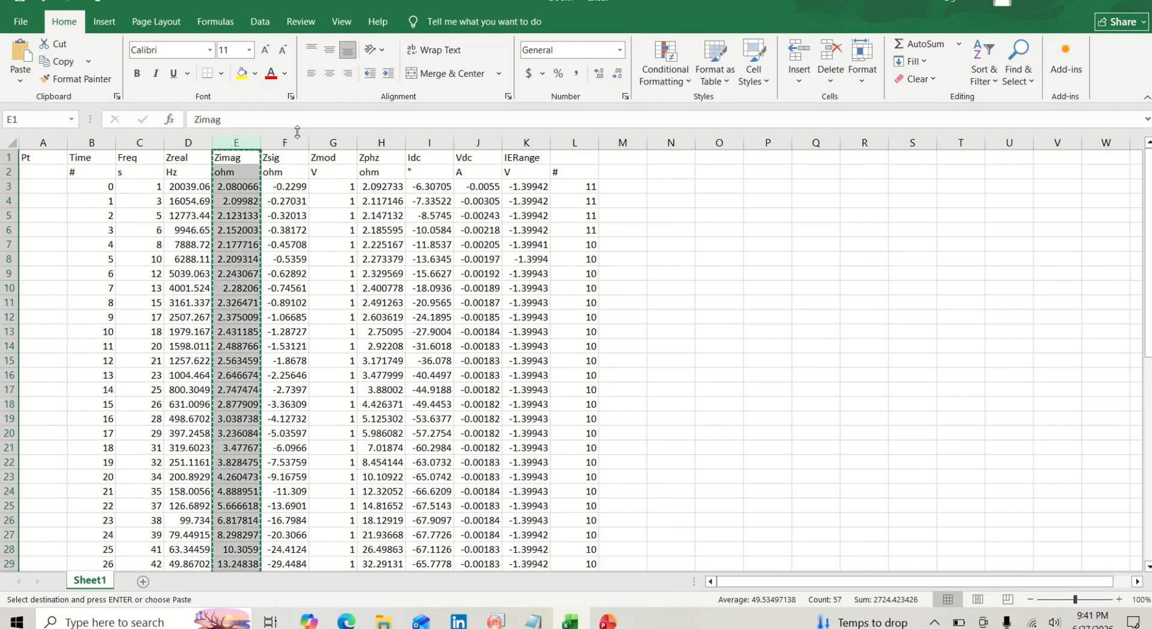
pyautogui.click(294, 136)
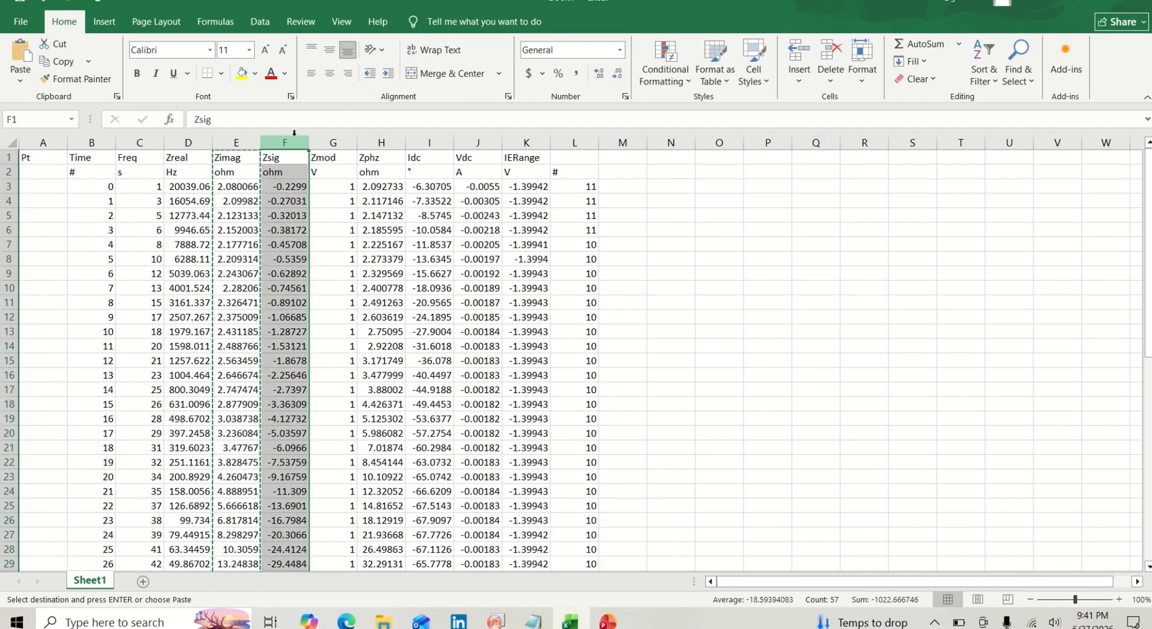
pyautogui.hotkey('ctrl', 'c')
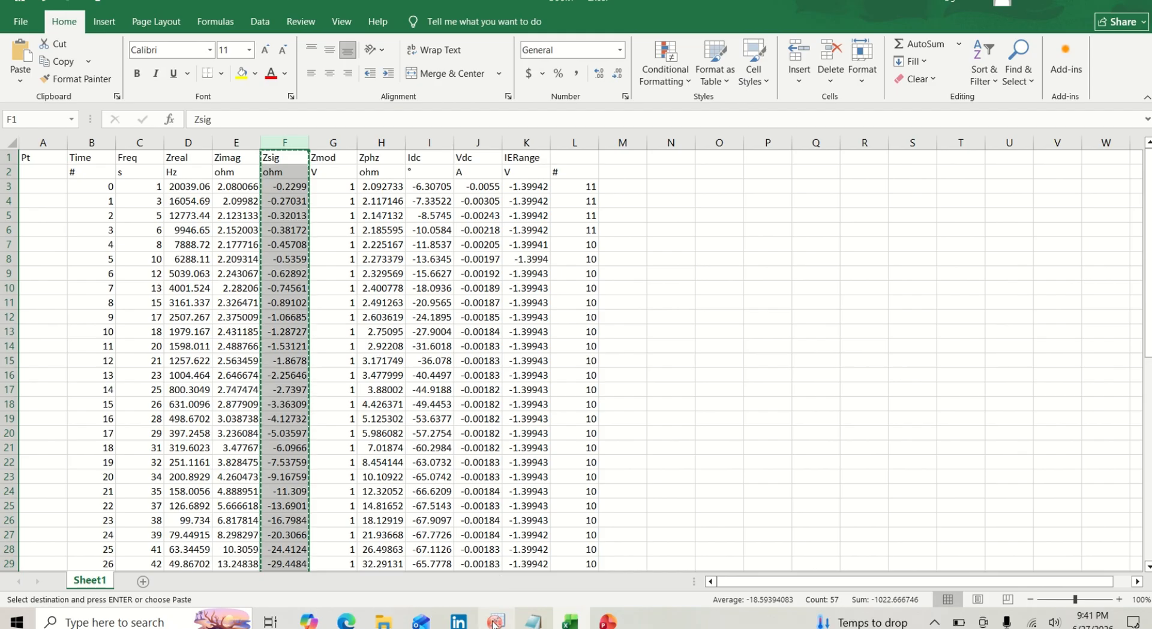
pyautogui.moveTo(495, 622)
pyautogui.click(473, 581)
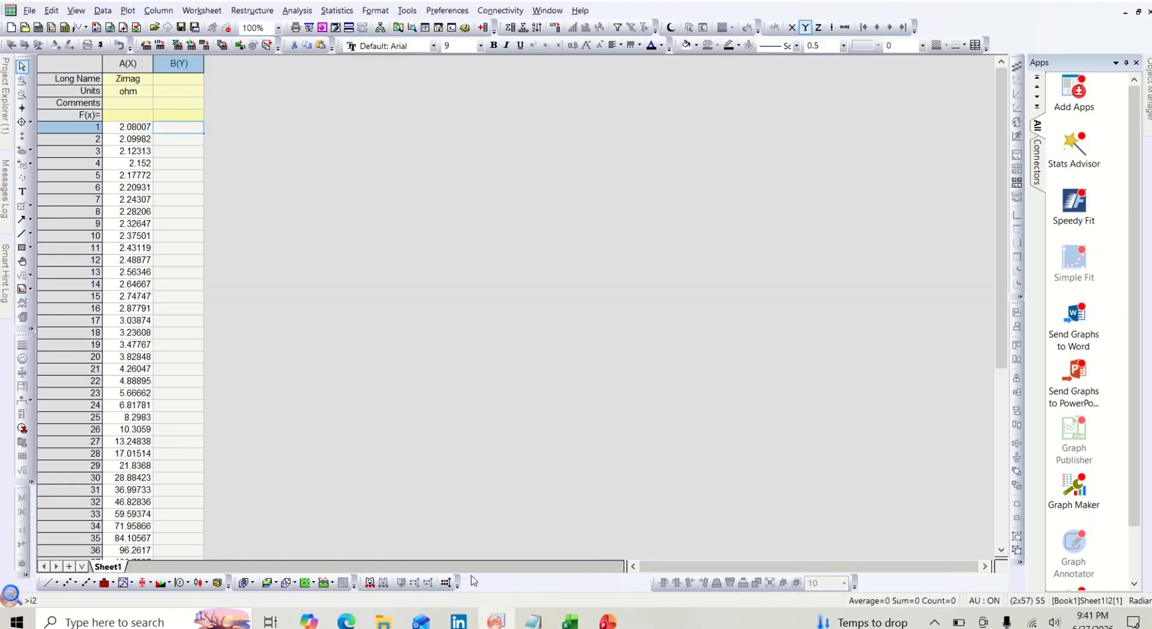
pyautogui.hotkey('ctrl', 'v')
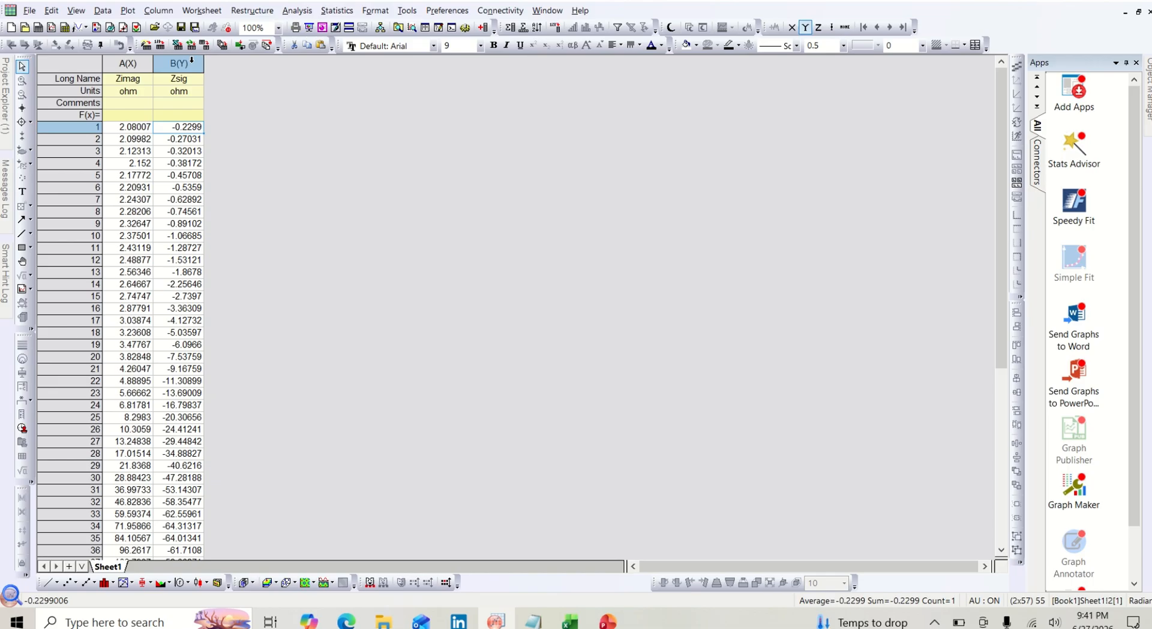
# - Change the long name of column B(Y) to Zimag
pyautogui.click(187, 80)
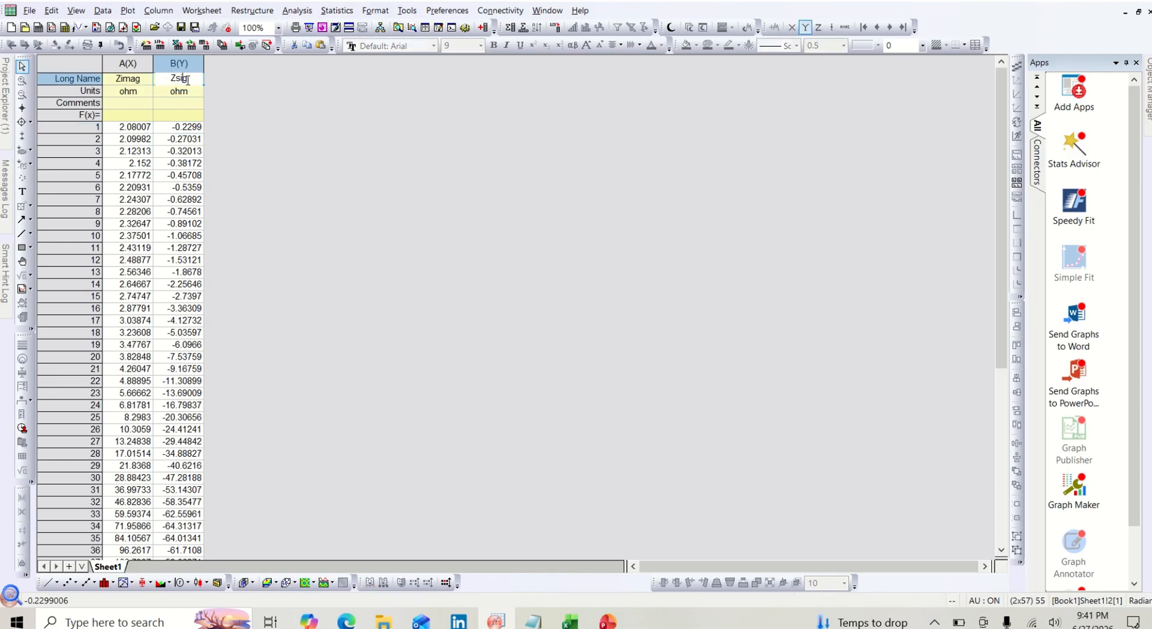
pyautogui.click(192, 77)
pyautogui.press('BackSpace')
pyautogui.press('BackSpace')
pyautogui.press('BackSpace')
pyautogui.write('imag')
# - Change the long name of column A(X) to Zreal
pyautogui.click(145, 84)
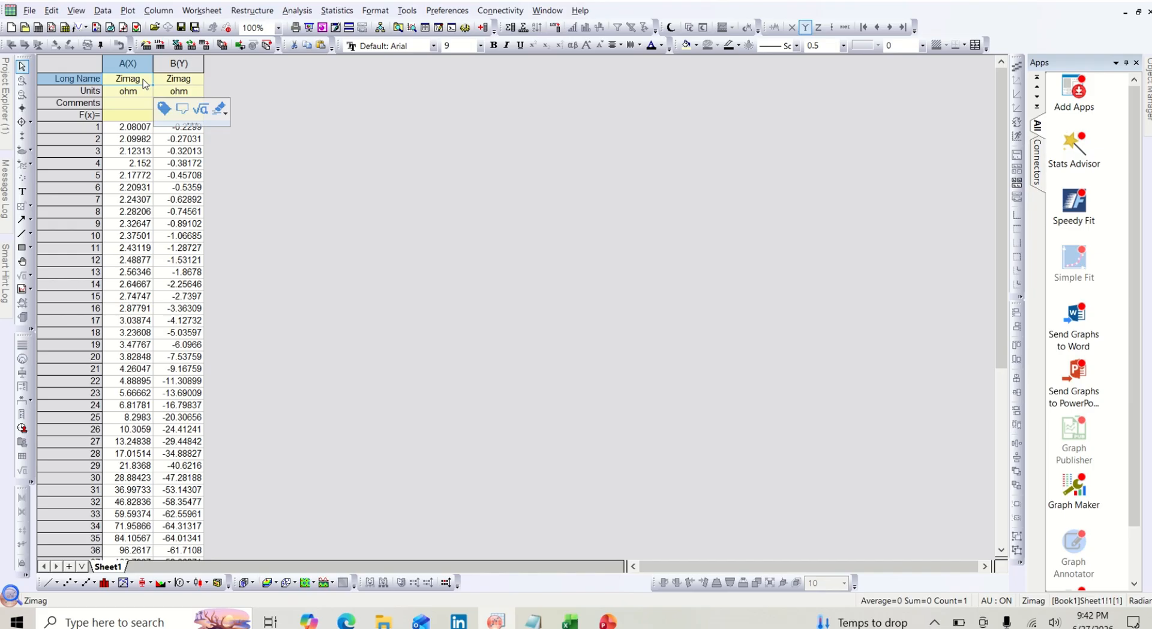
pyautogui.write('z')
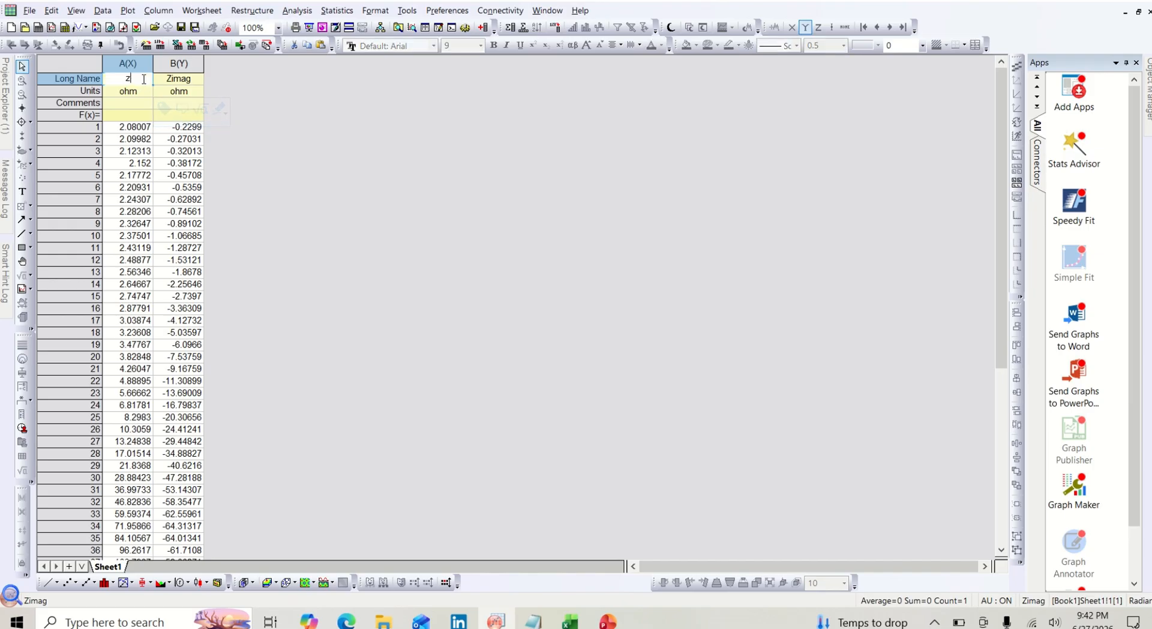
pyautogui.write('Zreal')
pyautogui.click(250, 115)
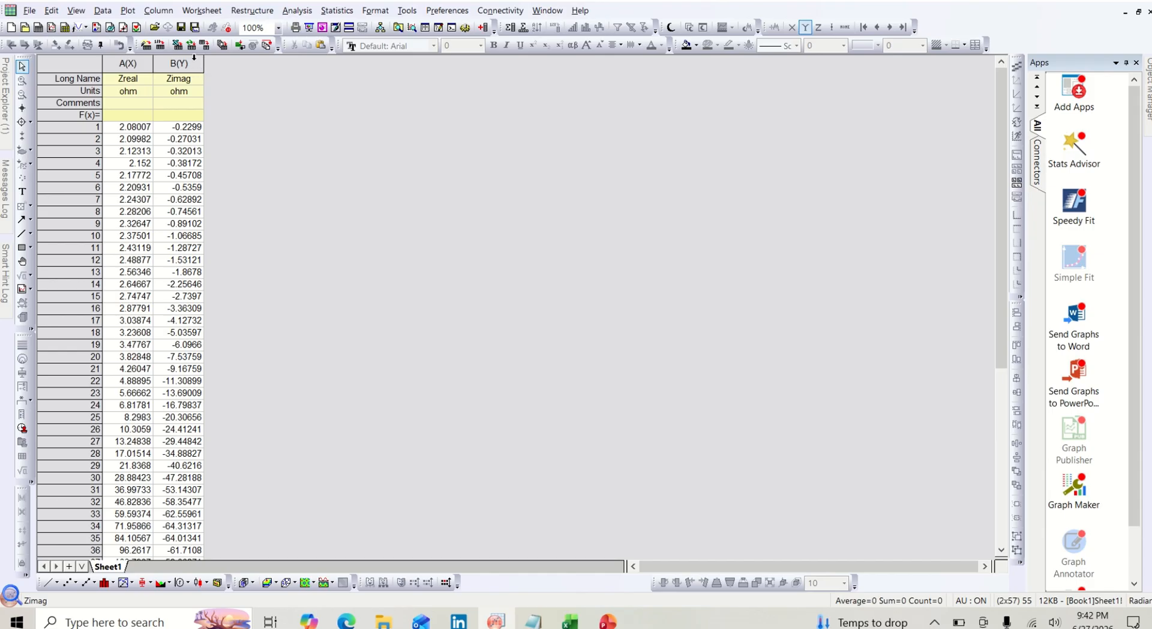
# - Set the values of column B with the formula Col(B)*-1 to invert the sign of Zimag
pyautogui.click(193, 57)
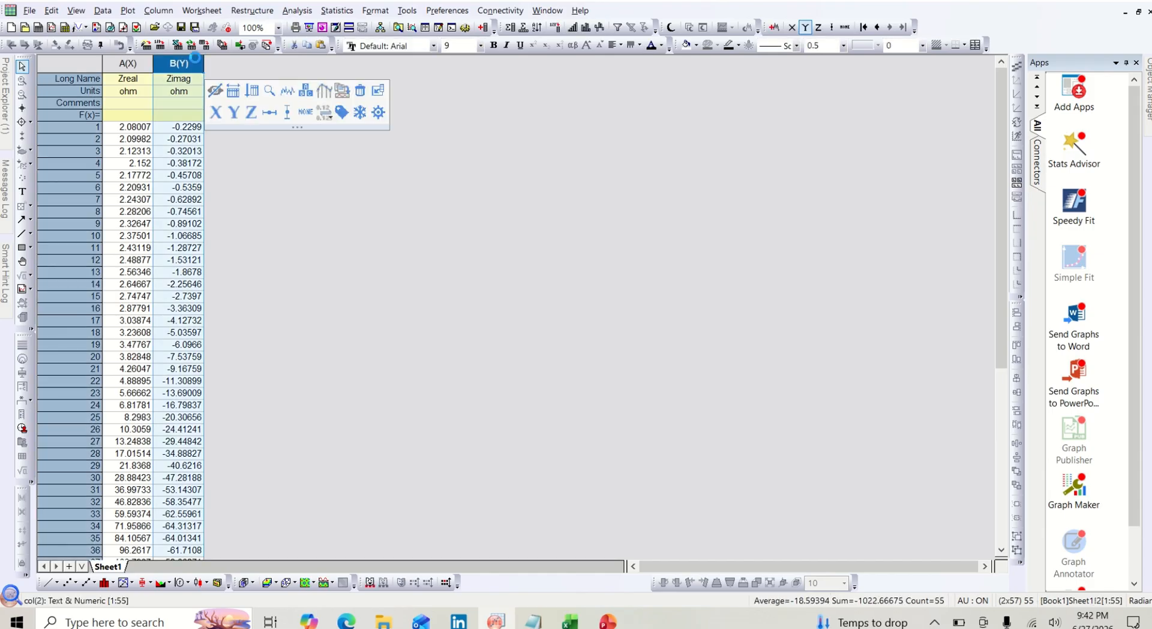
pyautogui.hotkey('ctrl', 'q')
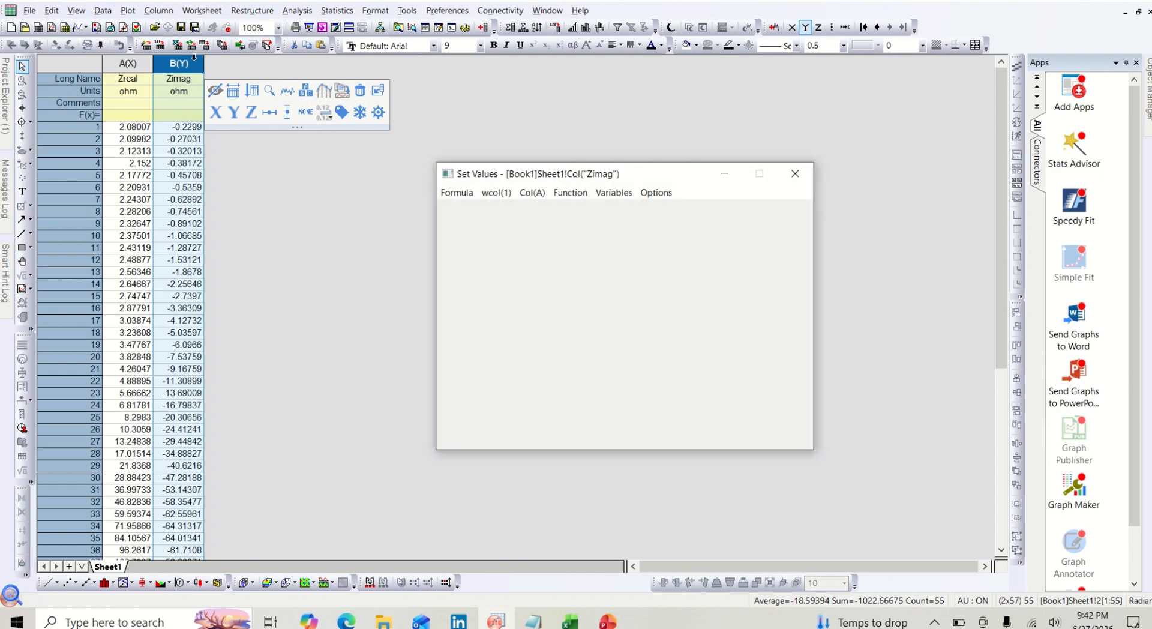
pyautogui.write('c')
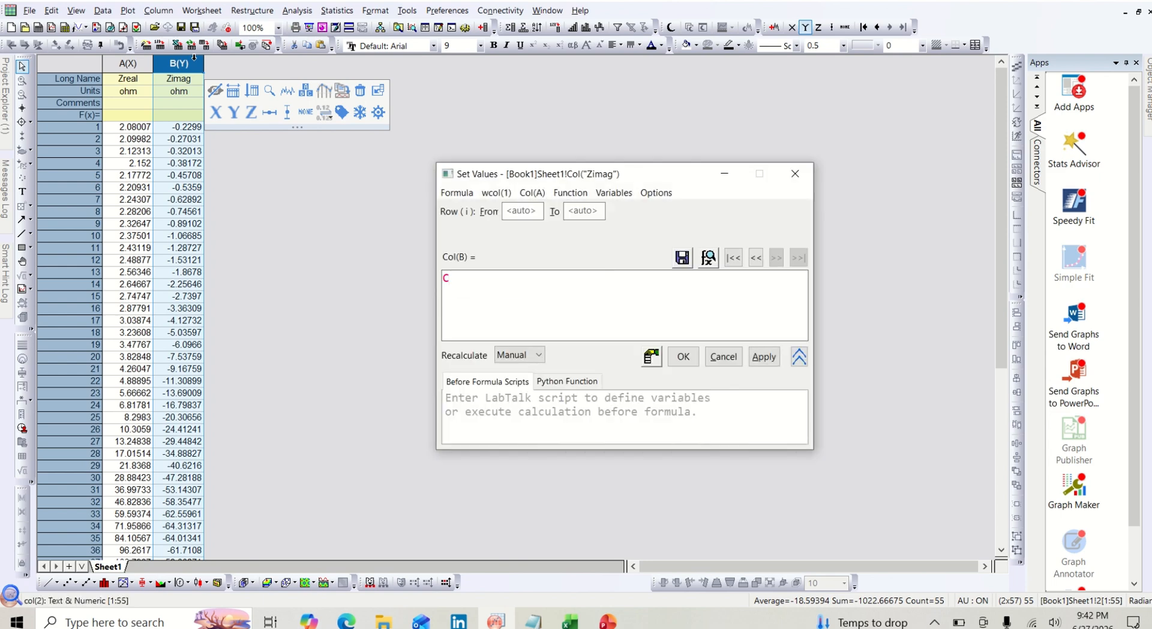
pyautogui.write('ol')
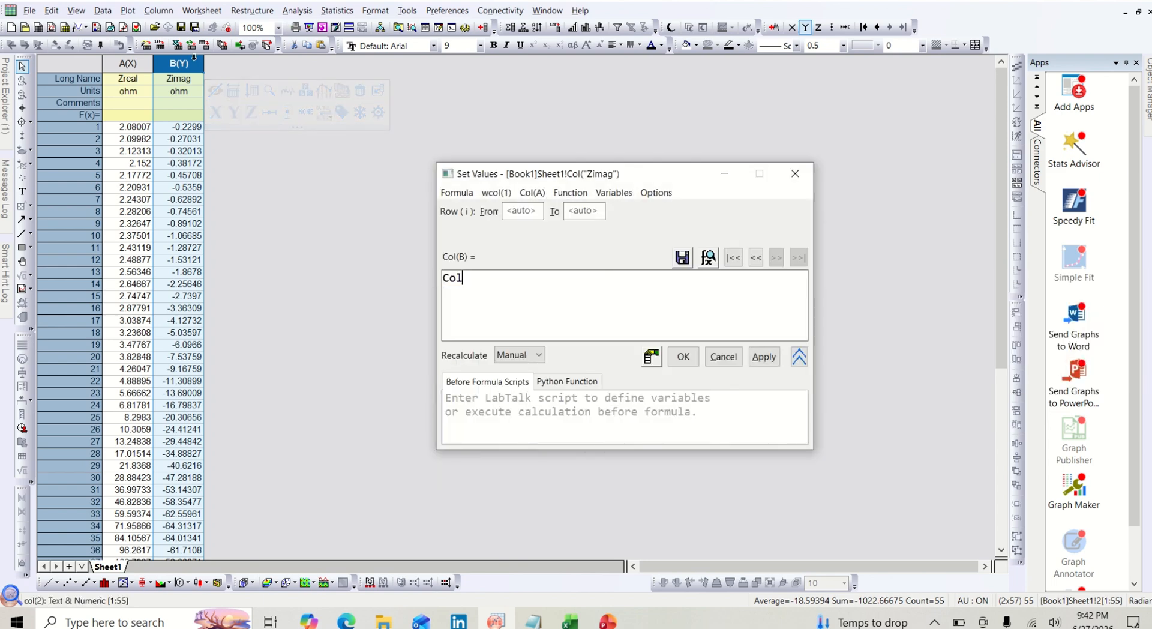
pyautogui.write('(B)*-1')
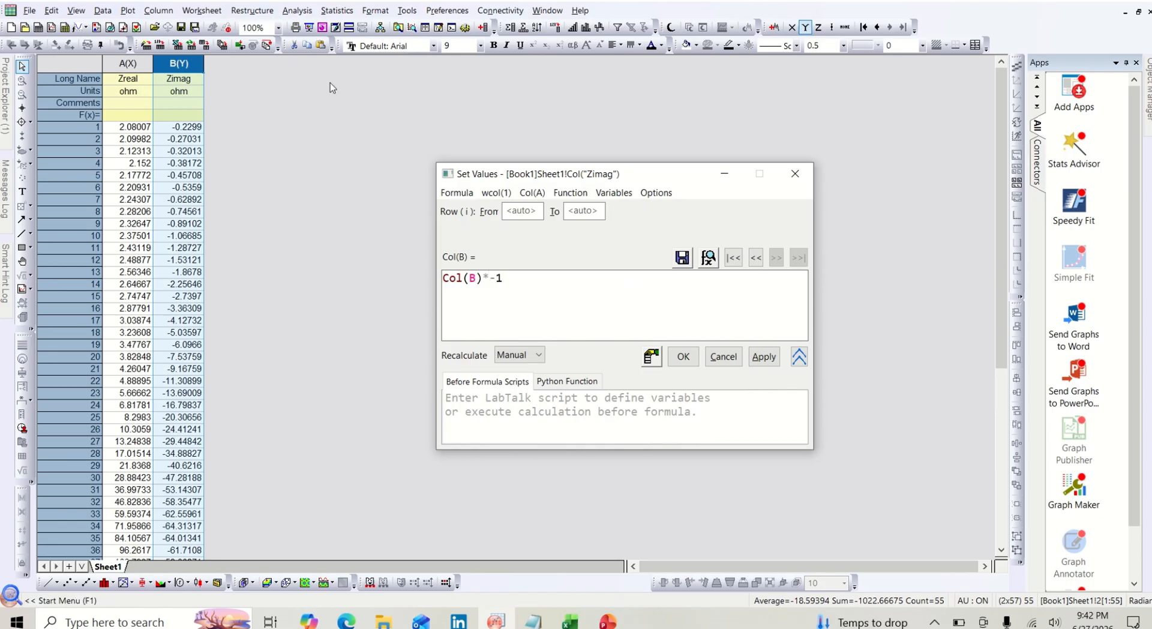
pyautogui.click(754, 360)
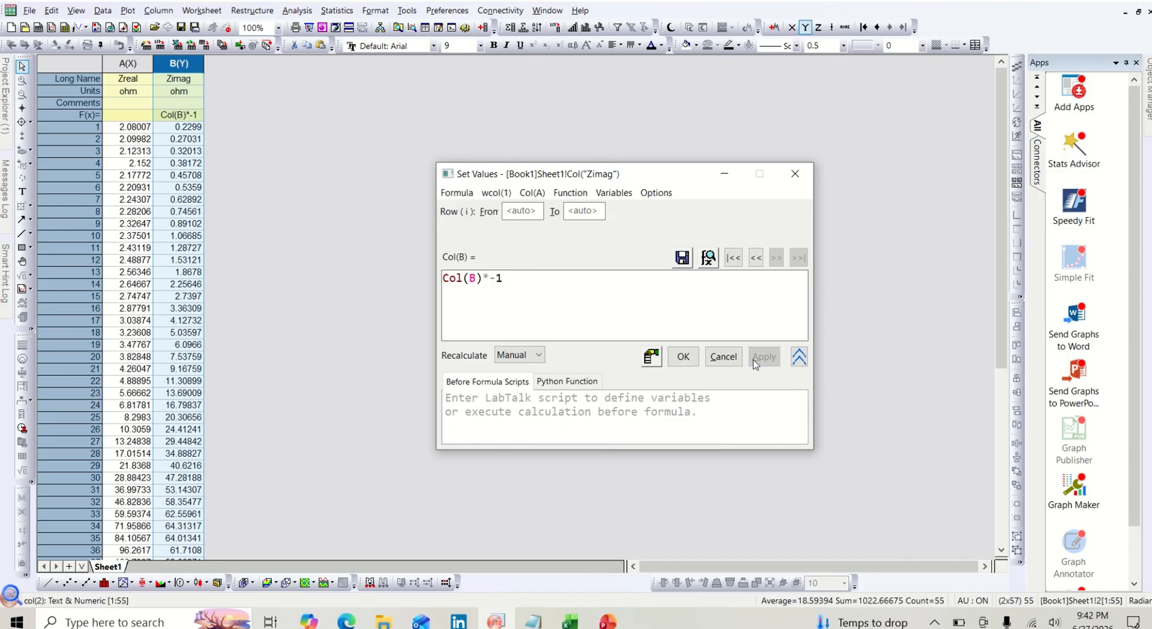
pyautogui.click(683, 357)
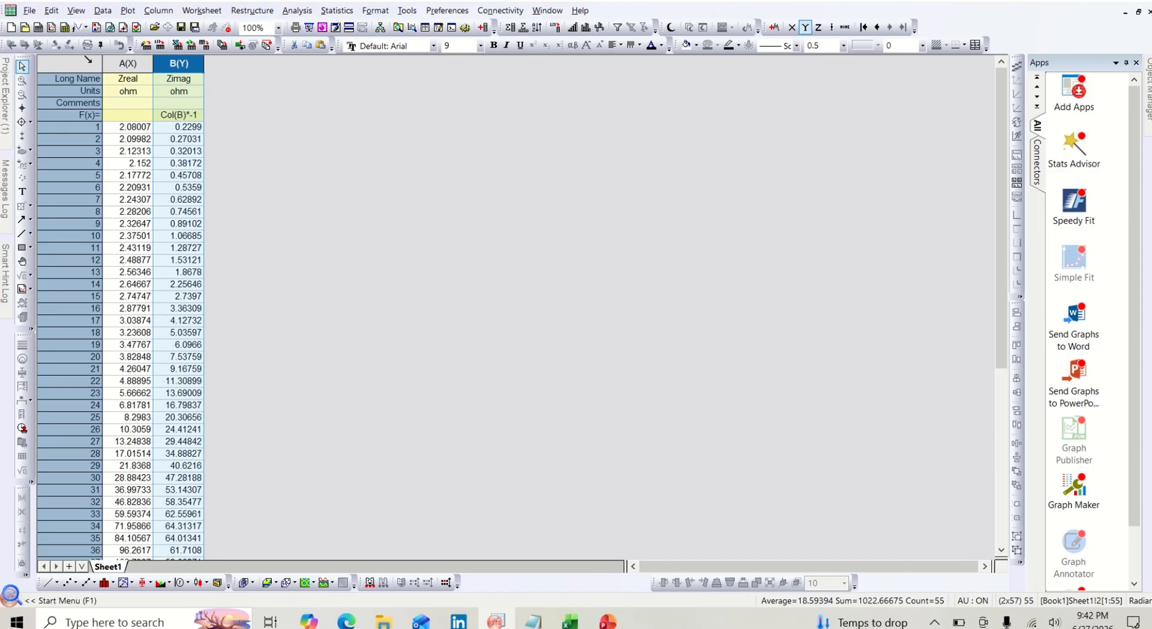
# - Plot the whole worksheet as a scatter graph of Zimag against Zreal
pyautogui.click(87, 60)
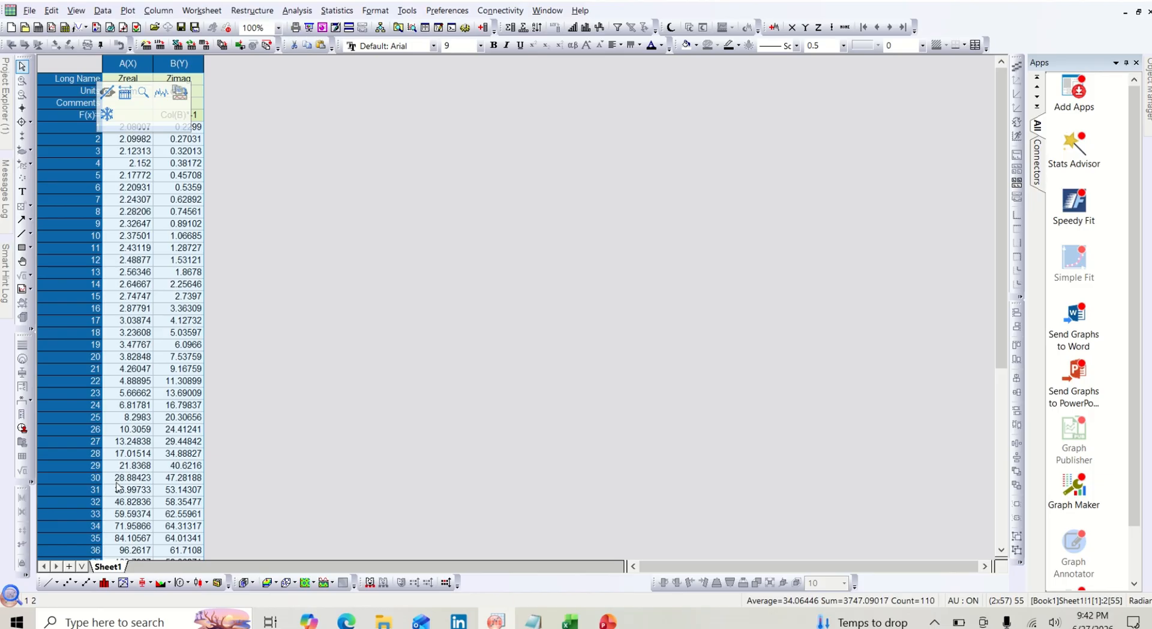
pyautogui.click(68, 584)
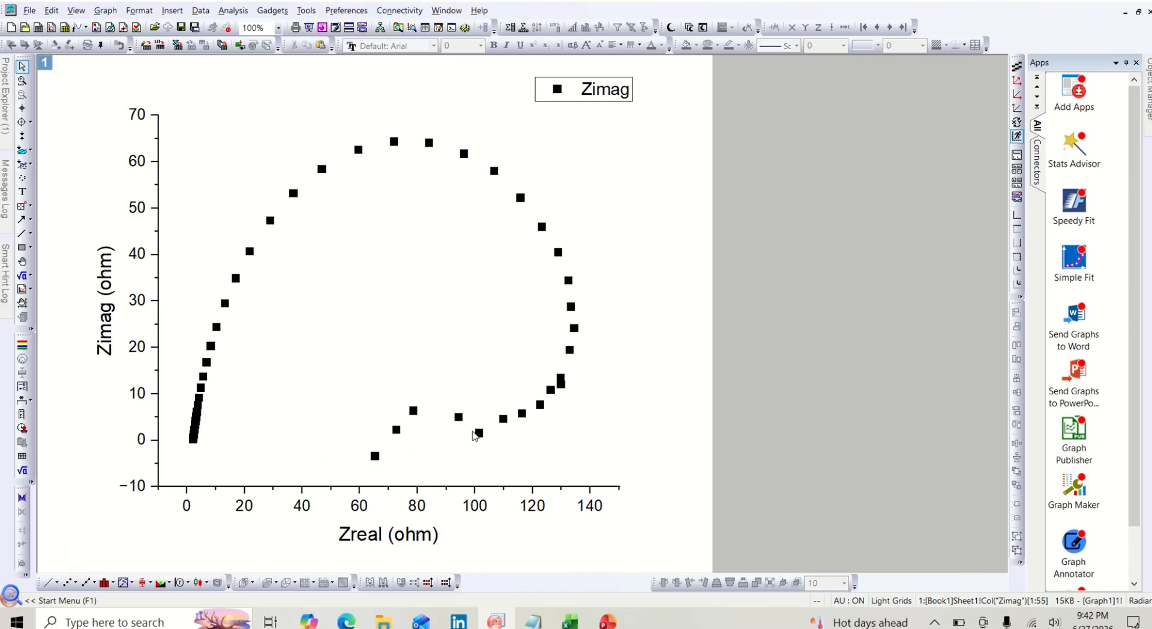
# - Return to the scatter plot's source workbook and clear the data from row 51 to the end of both columns
pyautogui.moveTo(460, 419)
pyautogui.doubleClick(460, 421)
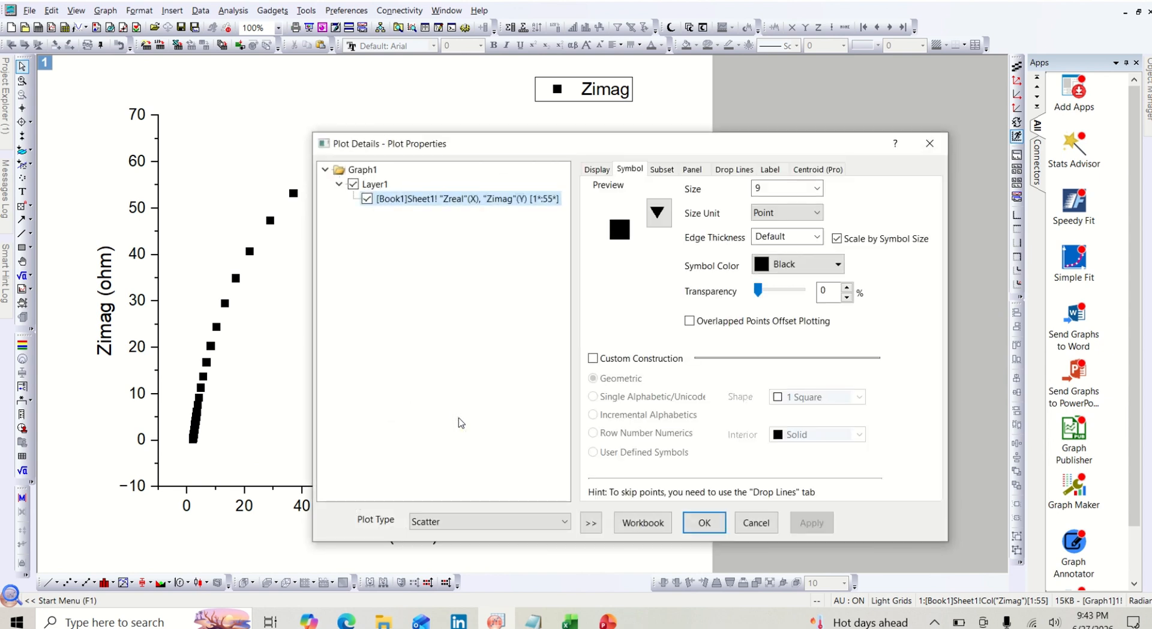
pyautogui.click(641, 522)
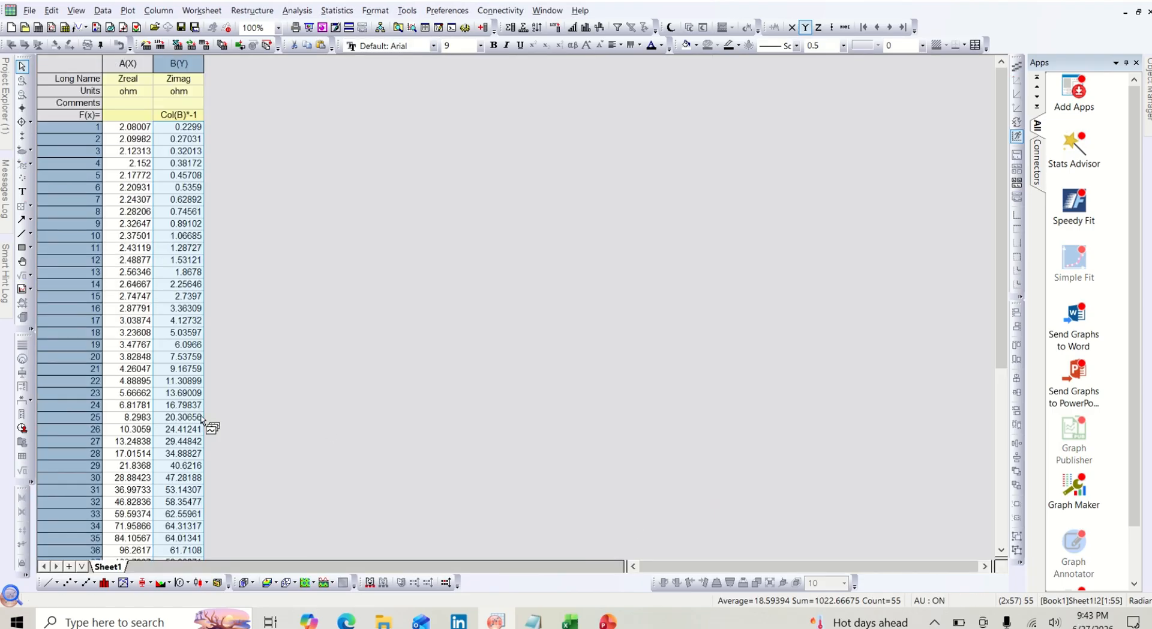
pyautogui.scroll(-7, 155, 393)
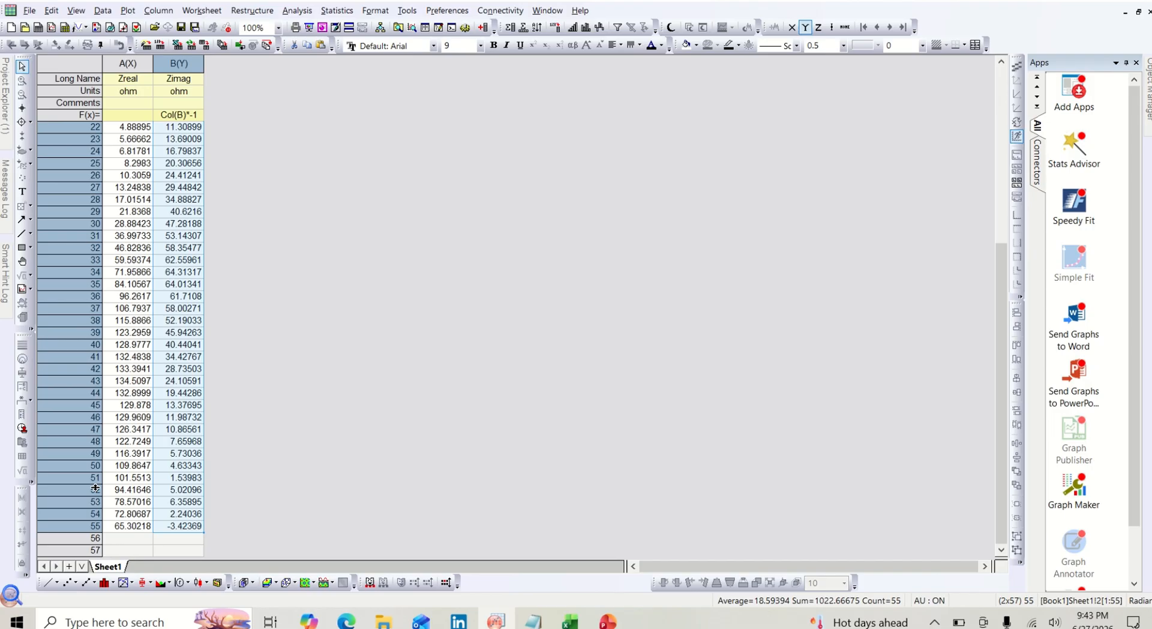
pyautogui.moveTo(96, 488); pyautogui.dragTo(180, 546)
pyautogui.press('Delete')
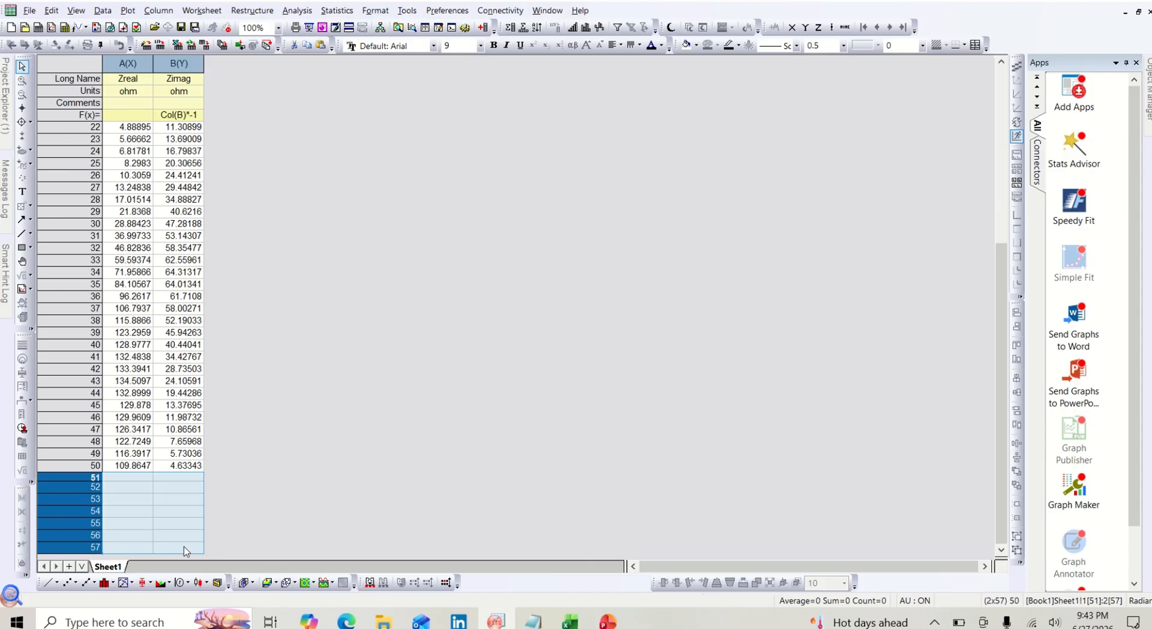
pyautogui.click(226, 477)
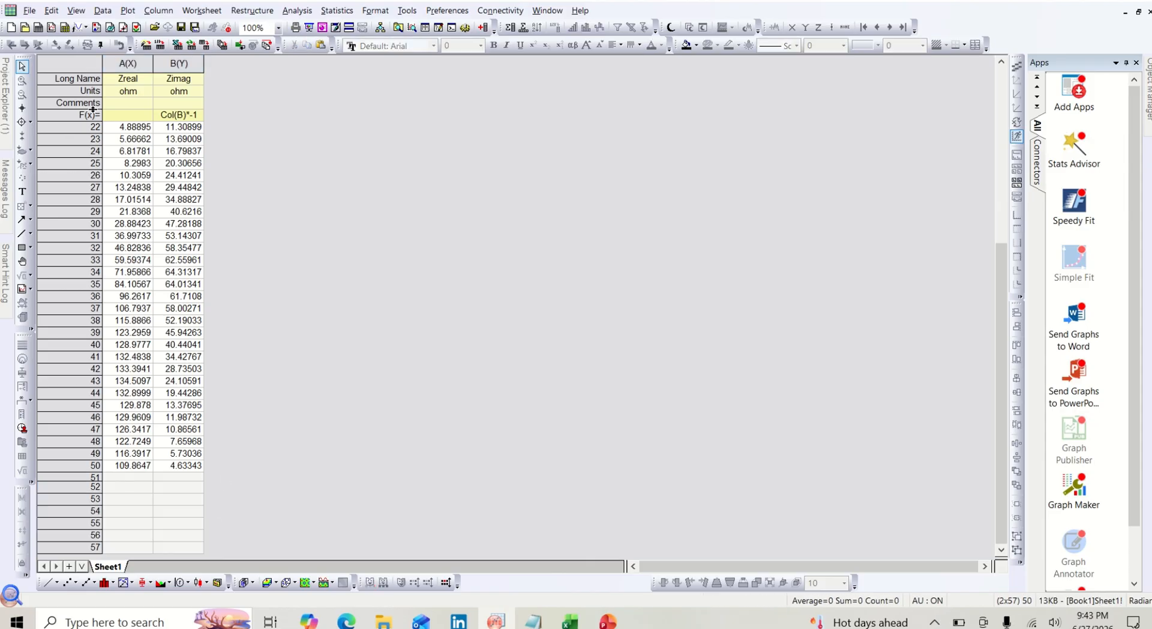
# - Plot the whole worksheet as a scatter graph and rename its legend entry S 1
pyautogui.click(89, 60)
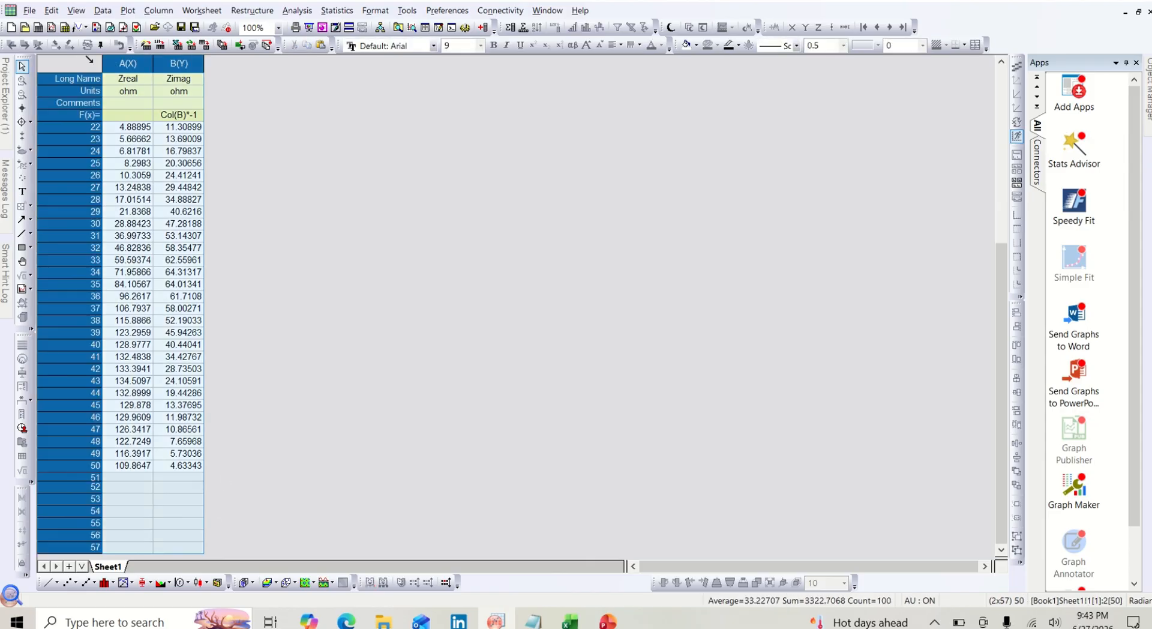
pyautogui.click(66, 584)
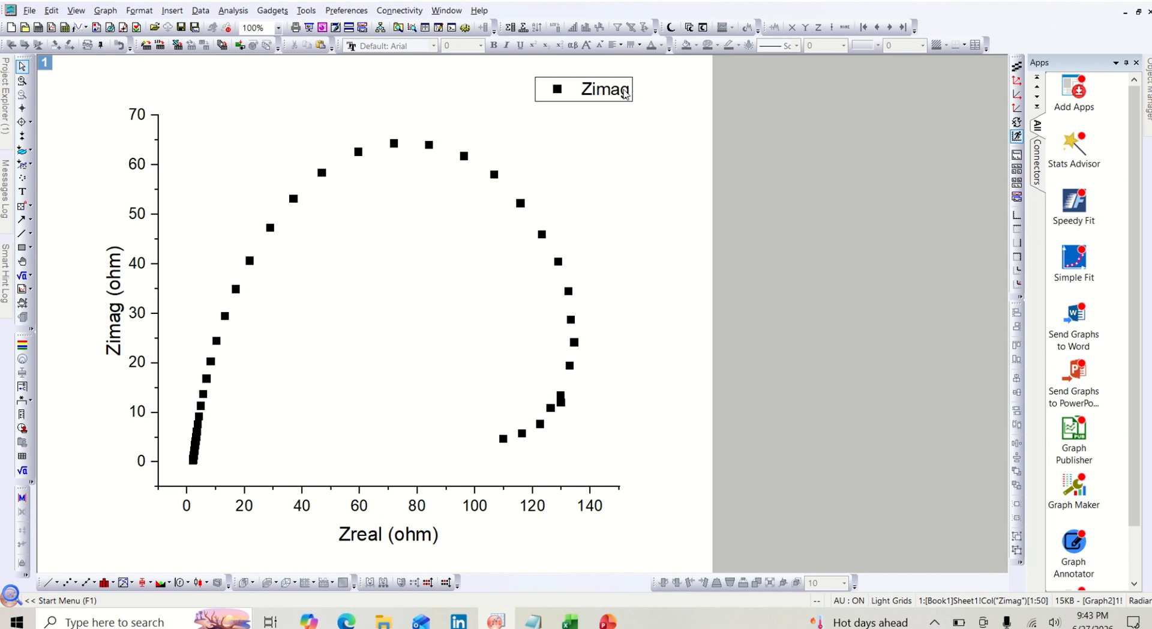
pyautogui.doubleClick(623, 91)
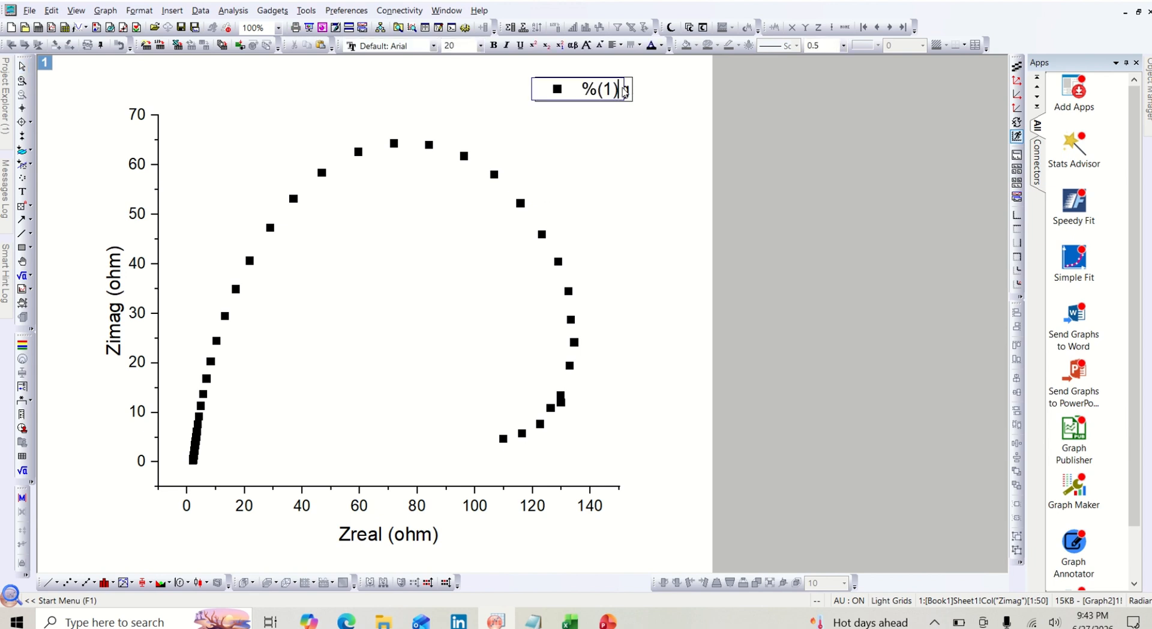
pyautogui.moveTo(624, 91); pyautogui.dragTo(581, 90)
pyautogui.press('BackSpace')
pyautogui.write('S 1')
pyautogui.click(592, 119)
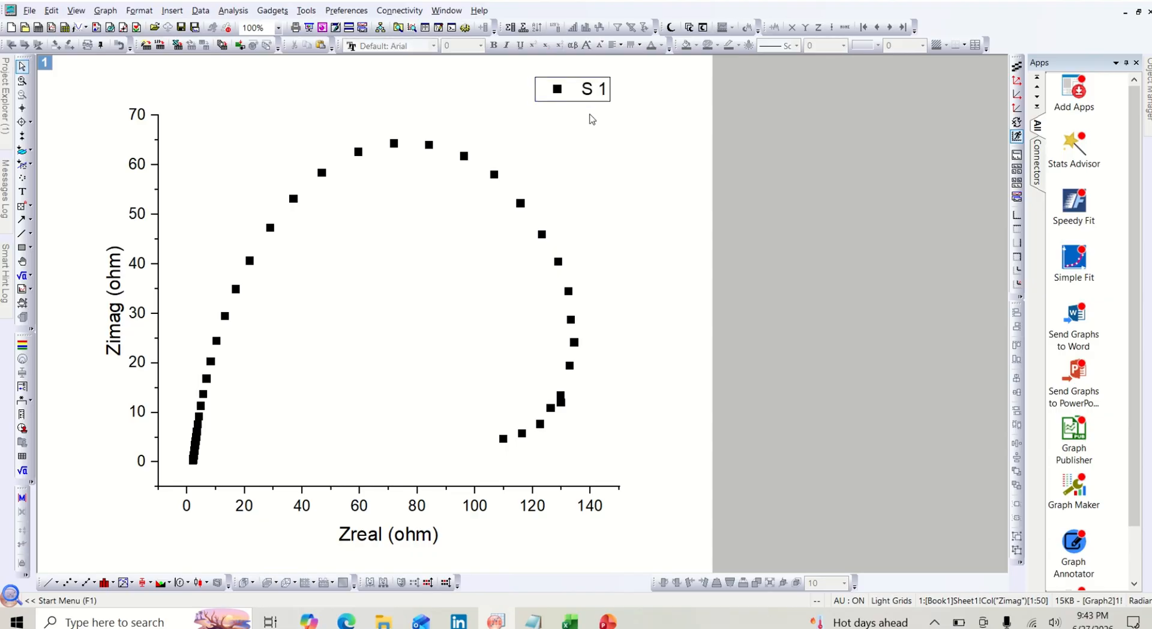
# - Add a frame around the graph layer and change the data point symbols to solid hexagons
pyautogui.click(430, 259)
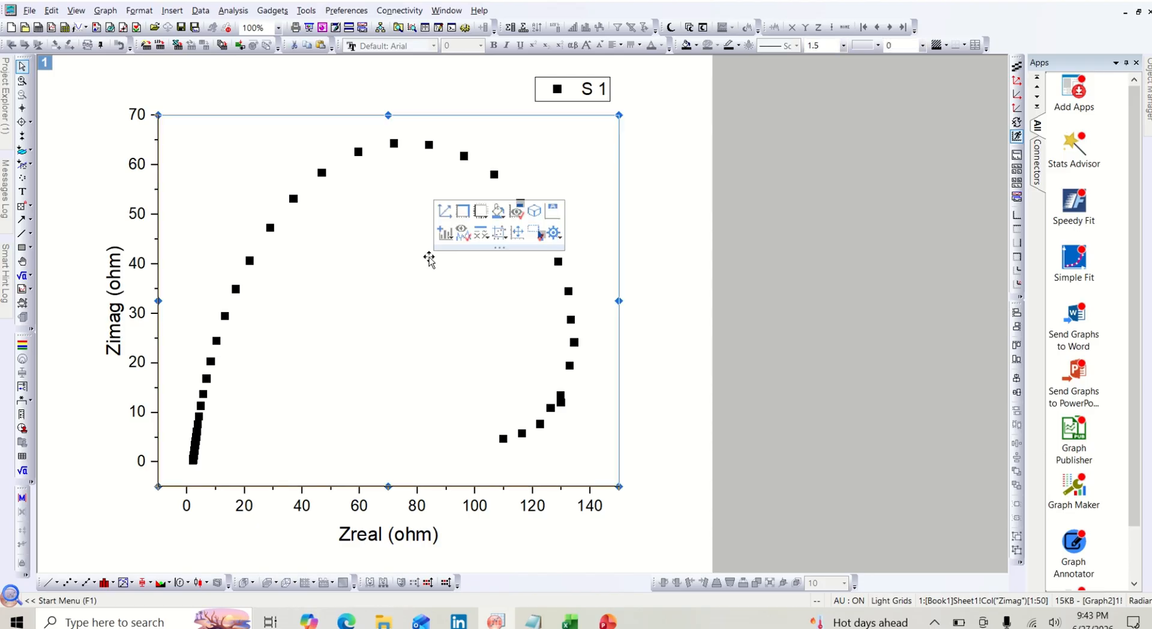
pyautogui.click(463, 211)
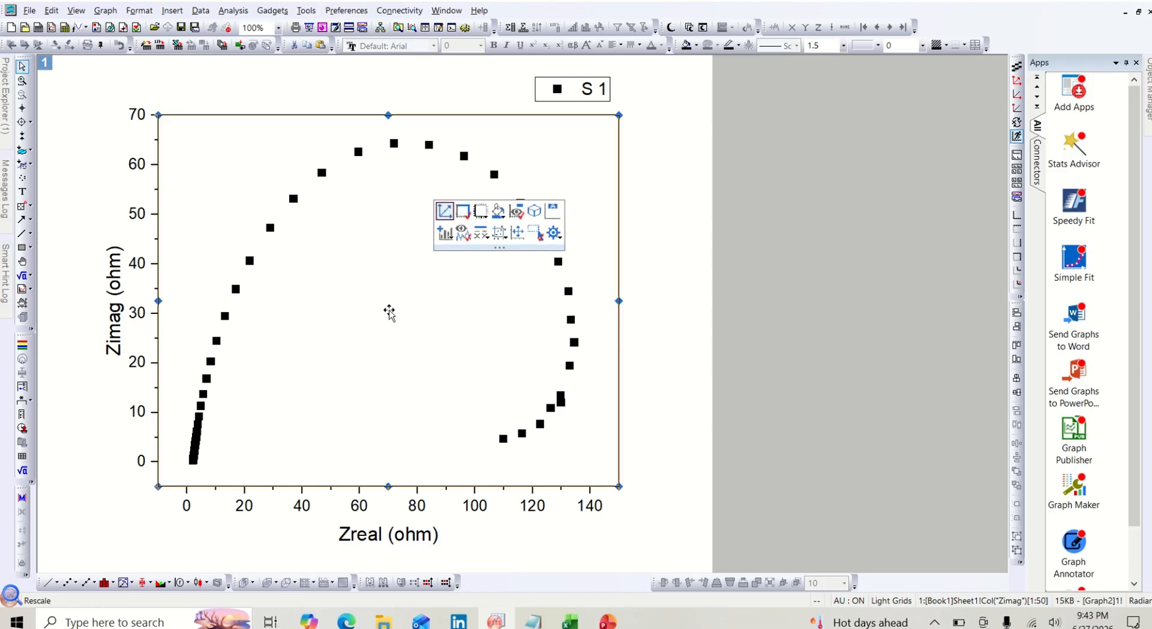
pyautogui.click(396, 145)
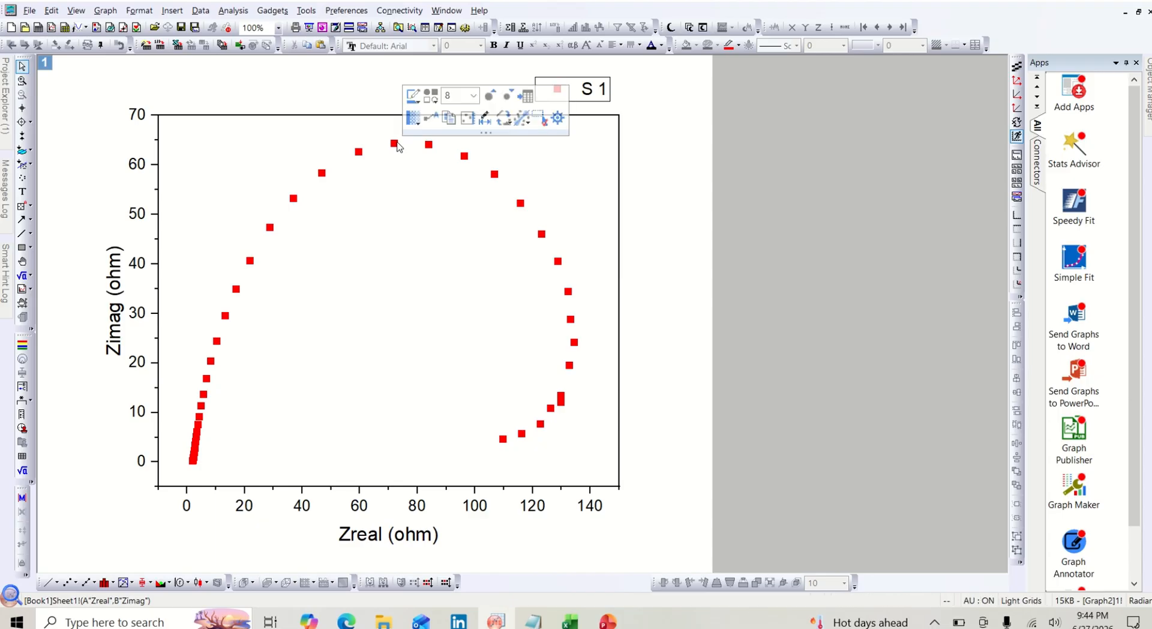
pyautogui.click(430, 97)
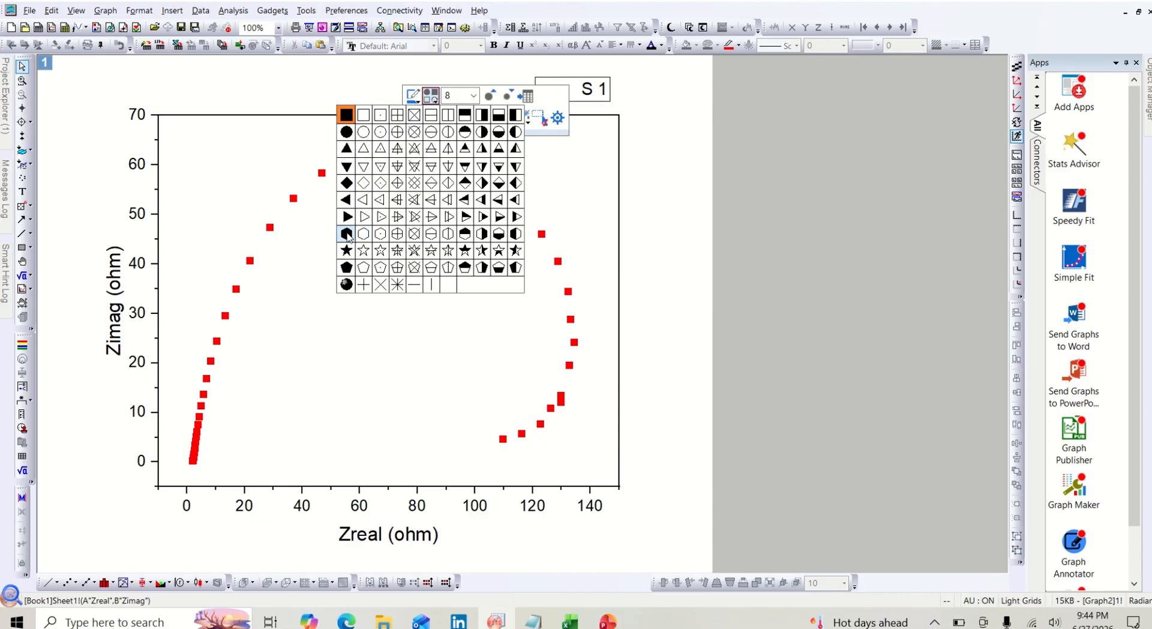
pyautogui.click(347, 234)
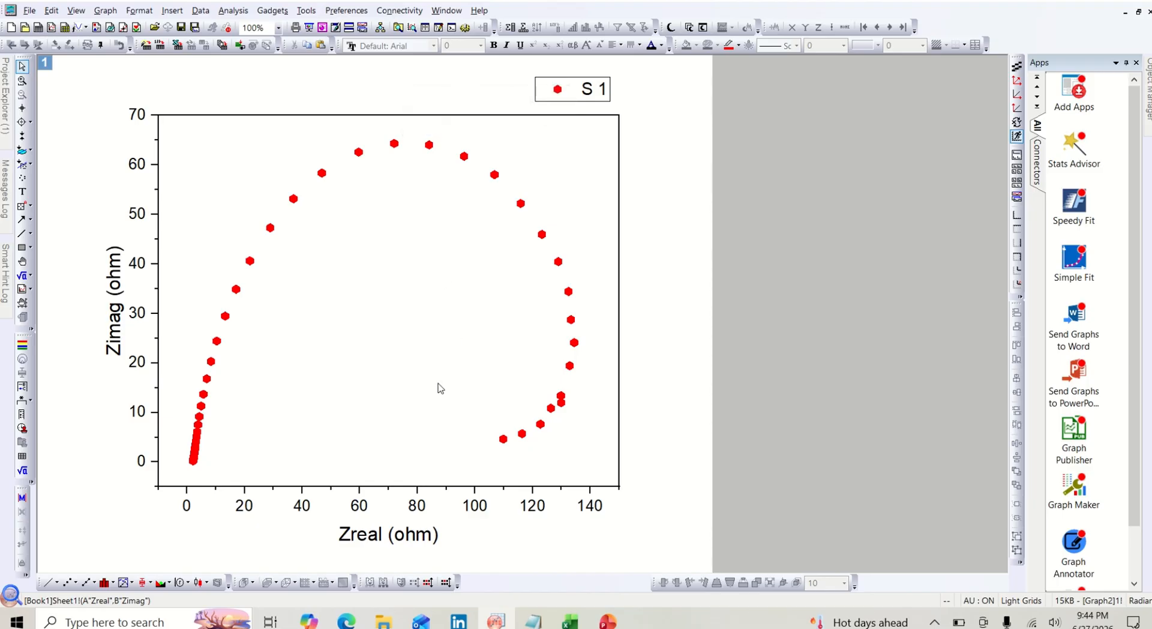
# - Copy the ZCURVE table from the Ni-CoMn-T2 OER EIS text file, from the Pt header row through the last data row
pyautogui.moveTo(655, 1)
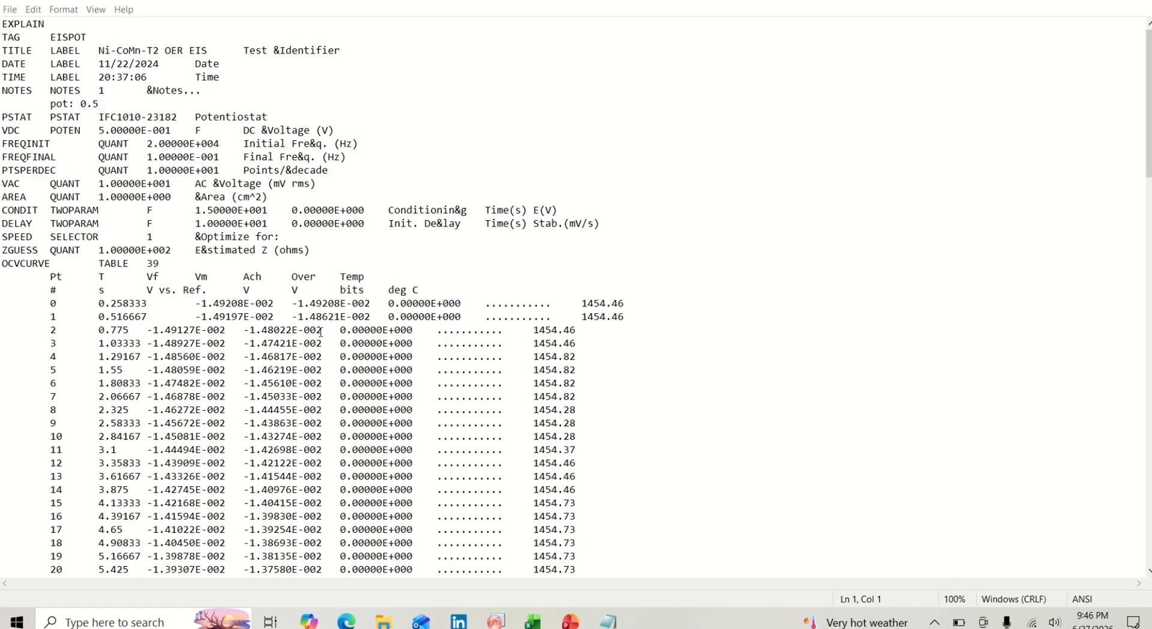
pyautogui.scroll(-1, 320, 332)
pyautogui.scroll(-1, 320, 331)
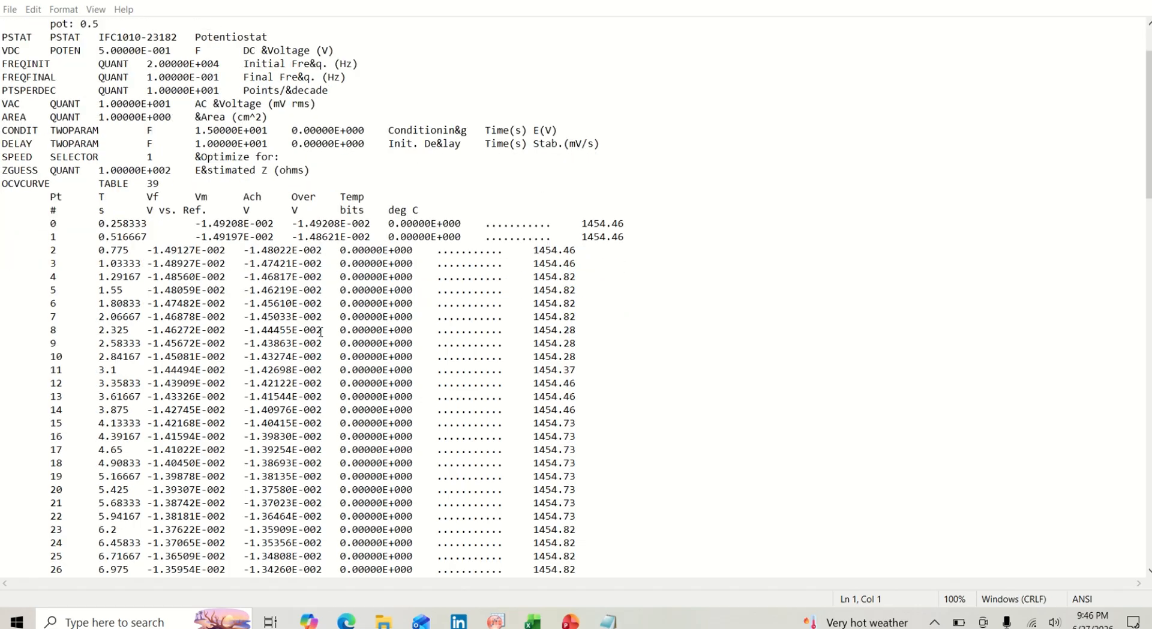
pyautogui.scroll(-1, 320, 332)
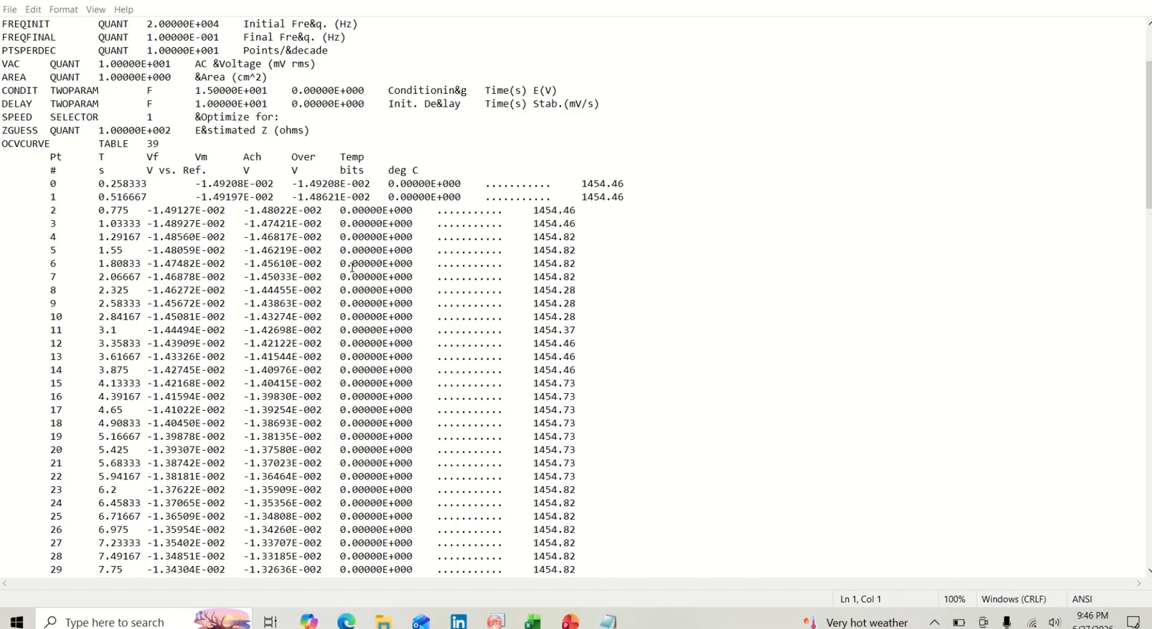
pyautogui.scroll(-11, 353, 267)
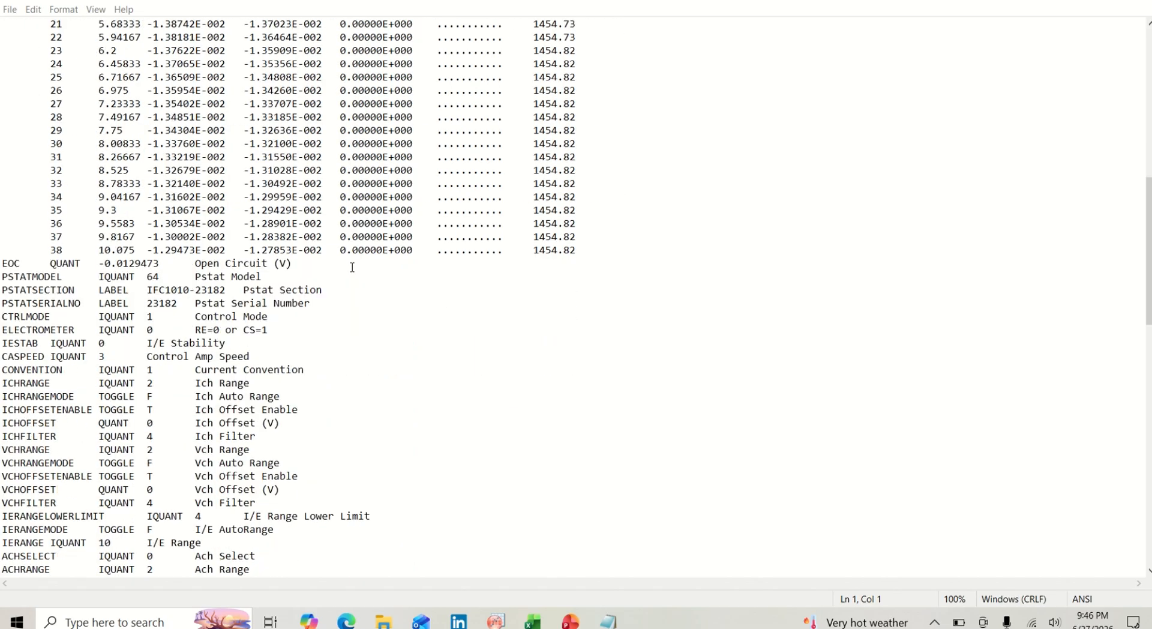
pyautogui.scroll(-2, 352, 267)
pyautogui.scroll(-7, 352, 268)
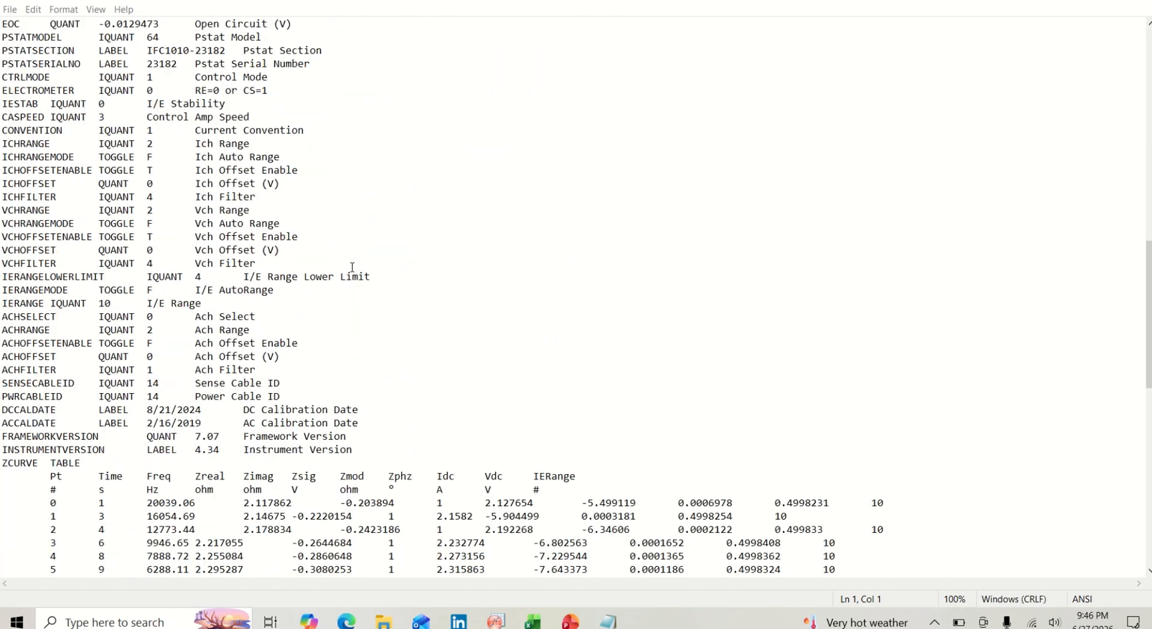
pyautogui.scroll(-4, 352, 267)
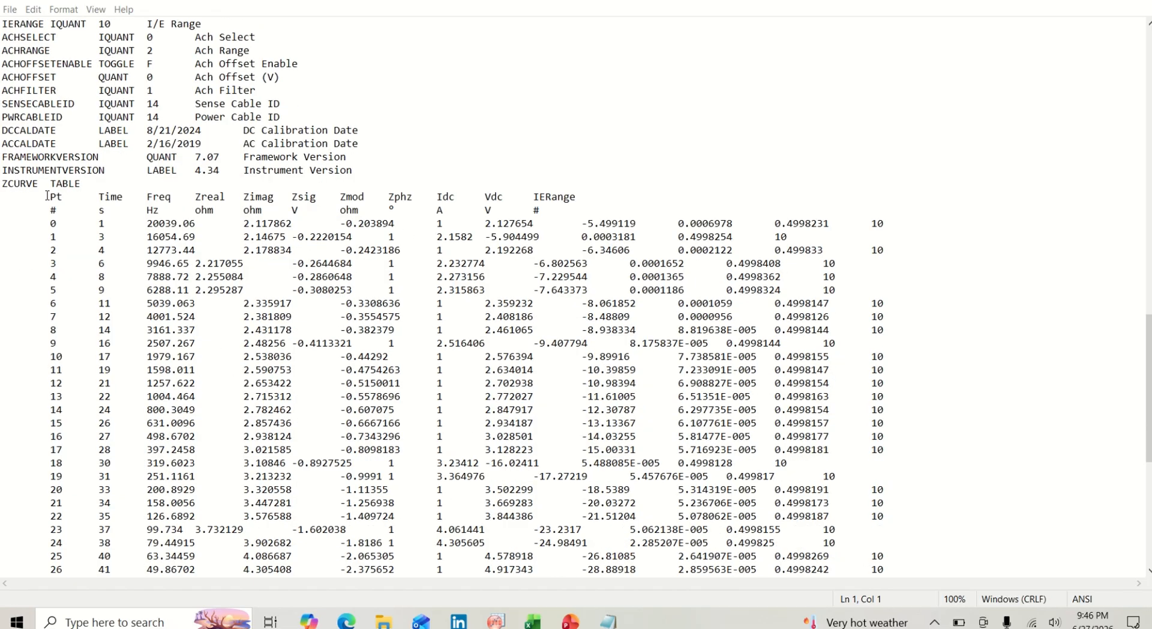
pyautogui.moveTo(47, 196); pyautogui.dragTo(547, 613)
# - Switch to Excel and paste the copied ZCURVE table into the blank sheet starting at cell A1
pyautogui.click(546, 623)
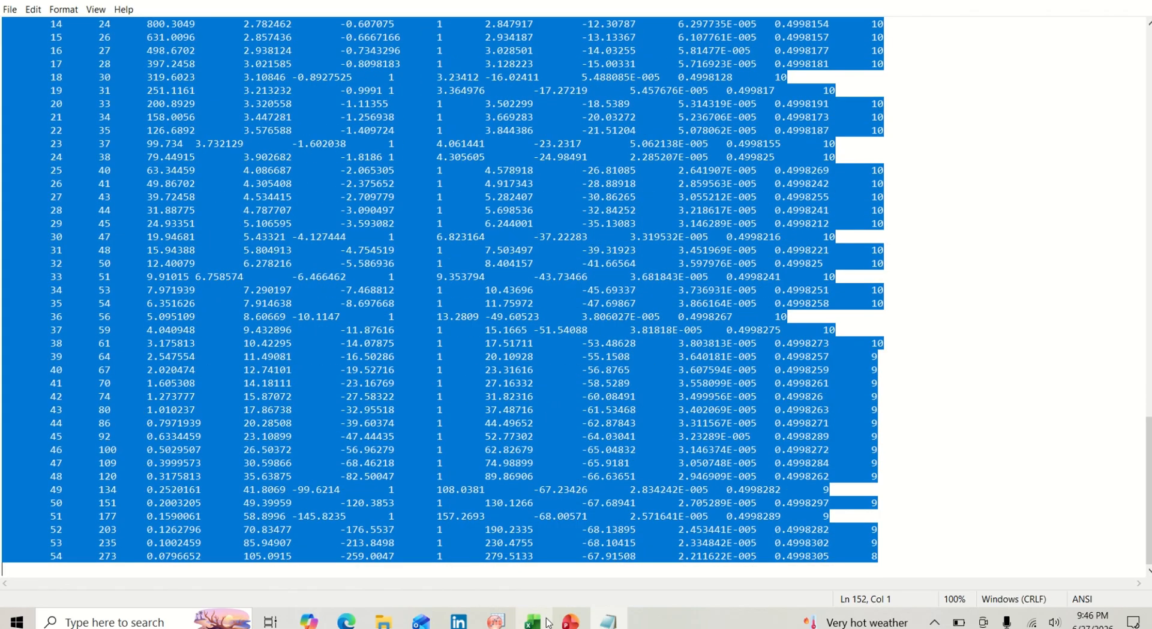
pyautogui.click(540, 622)
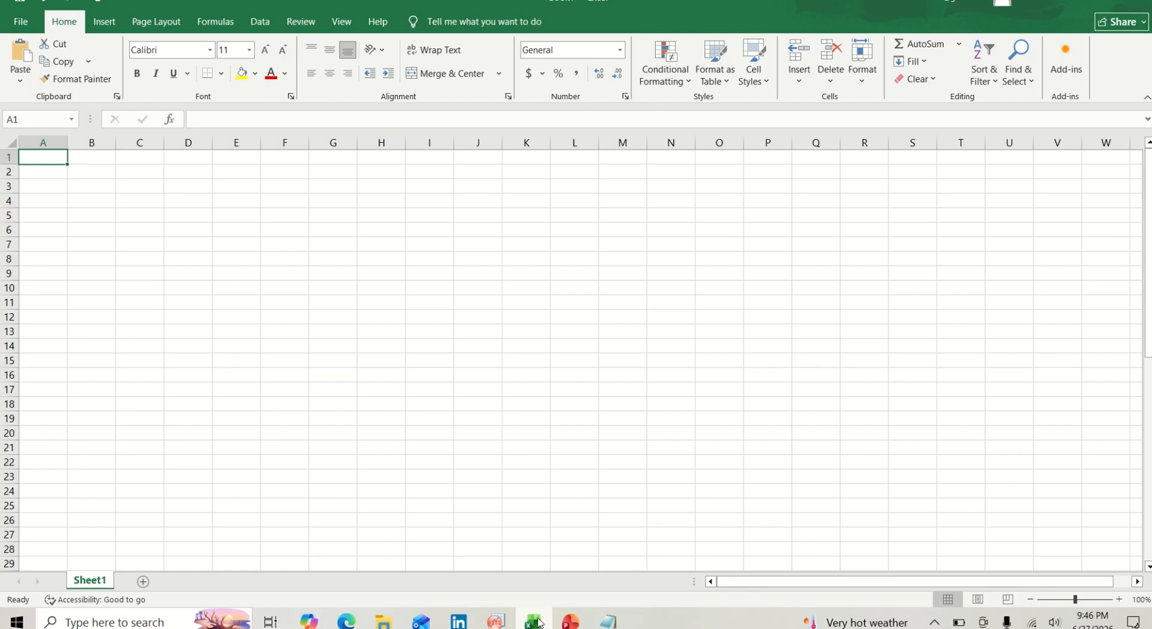
pyautogui.hotkey('ctrl', 'v')
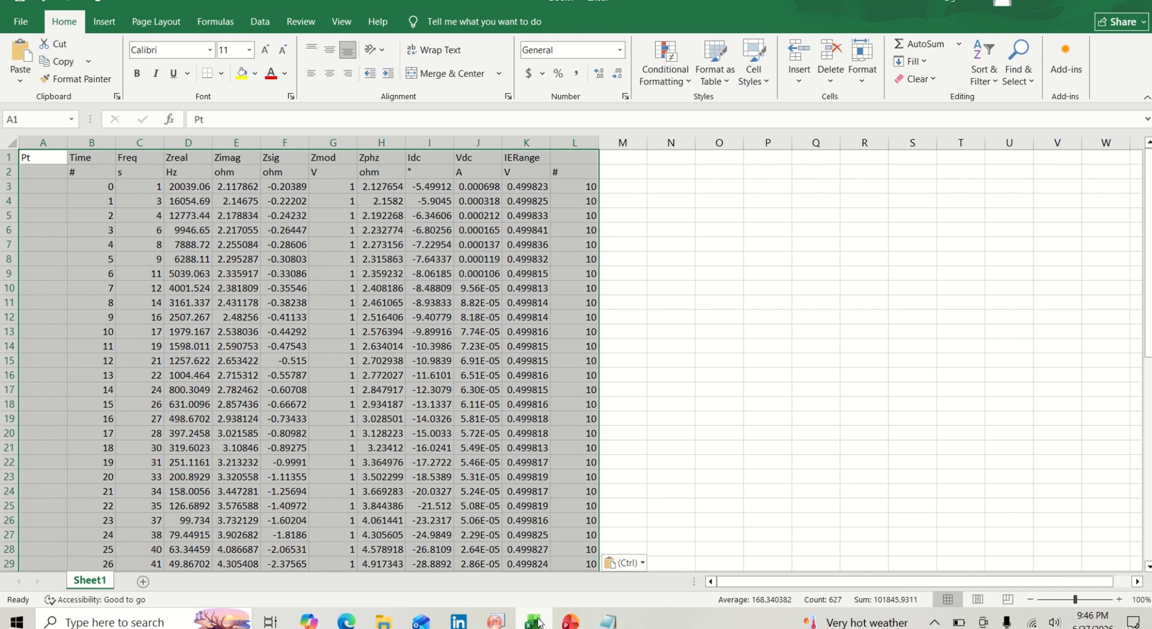
pyautogui.click(660, 402)
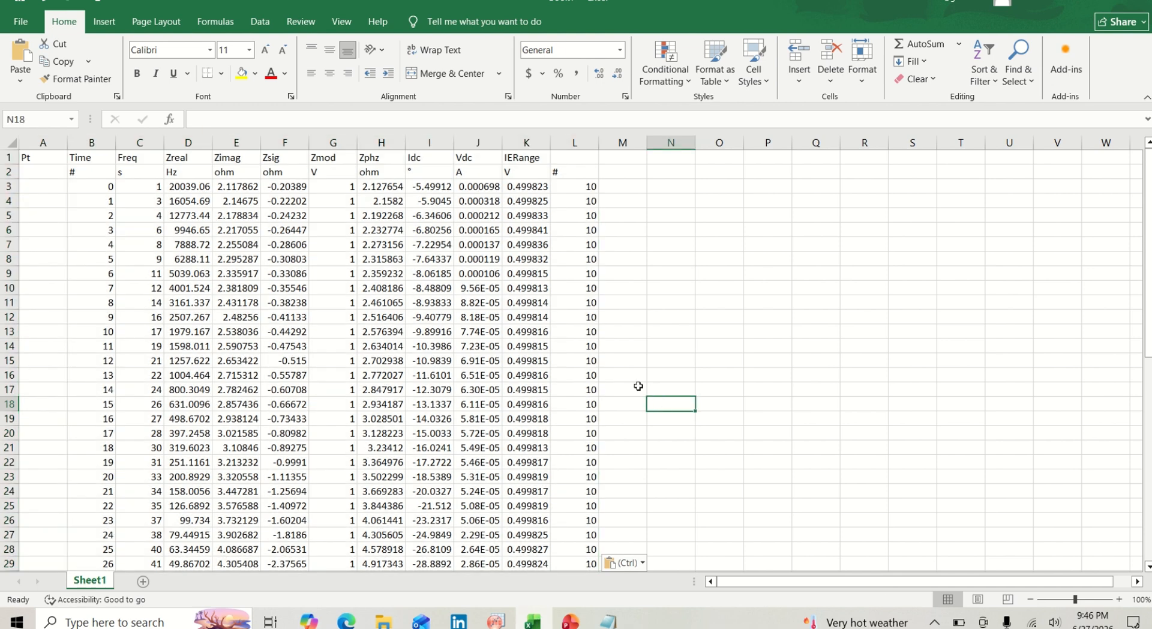
# - Copy Excel column E, headed Zimag, and paste it into column A(X) of the empty OriginPro worksheet
pyautogui.click(247, 141)
pyautogui.hotkey('ctrl', 'c')
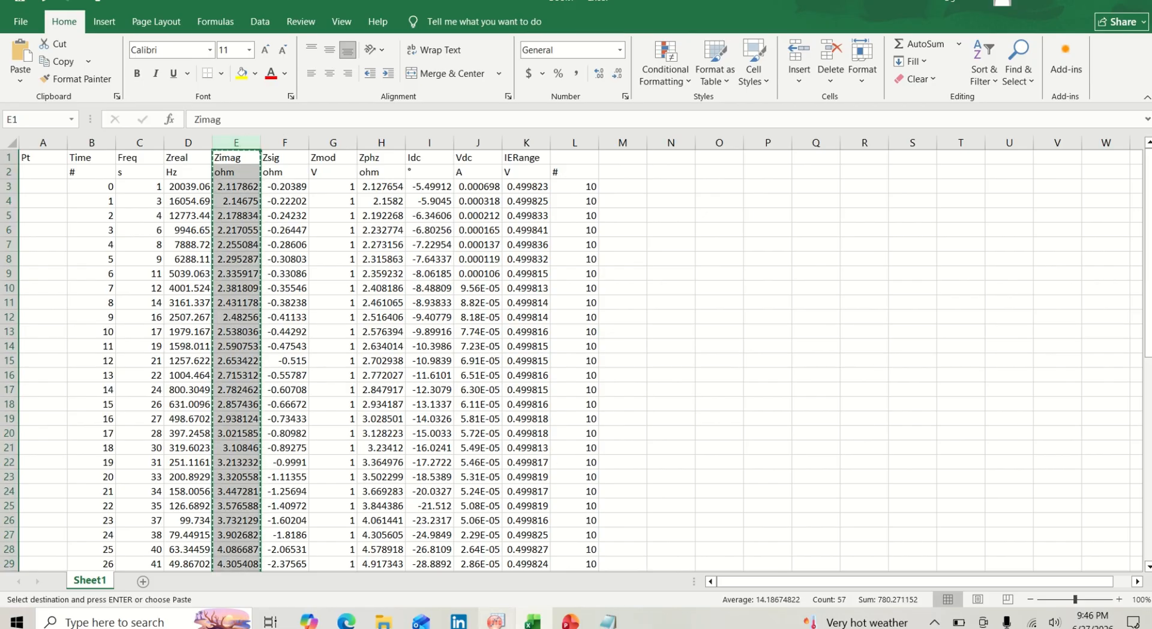
pyautogui.moveTo(496, 621)
pyautogui.click(480, 580)
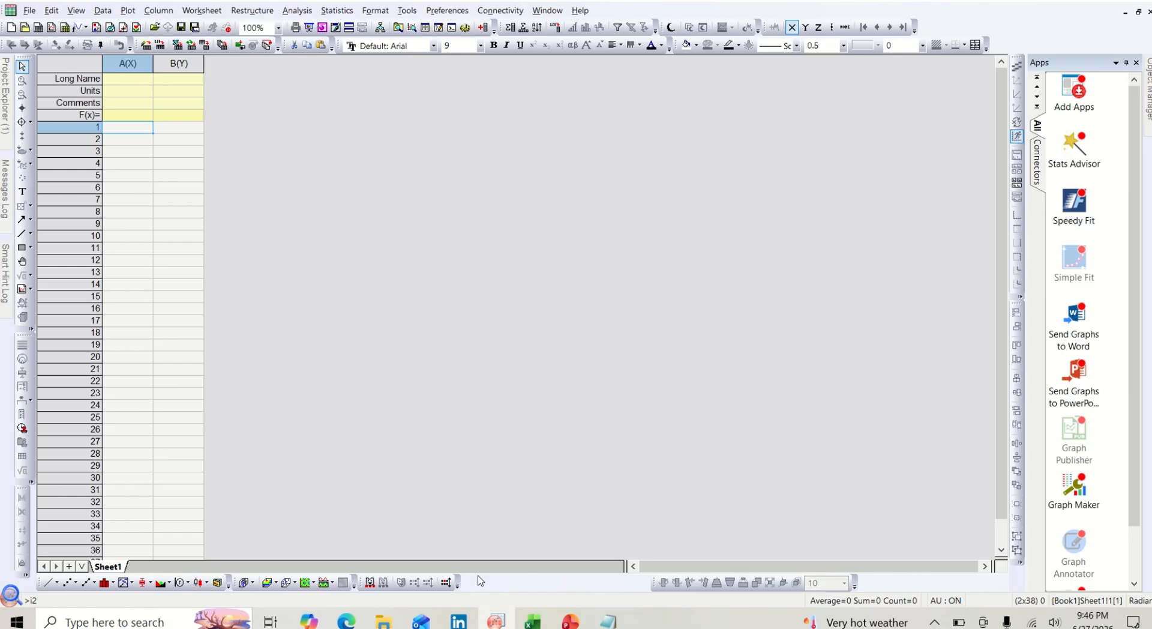
pyautogui.hotkey('ctrl', 'v')
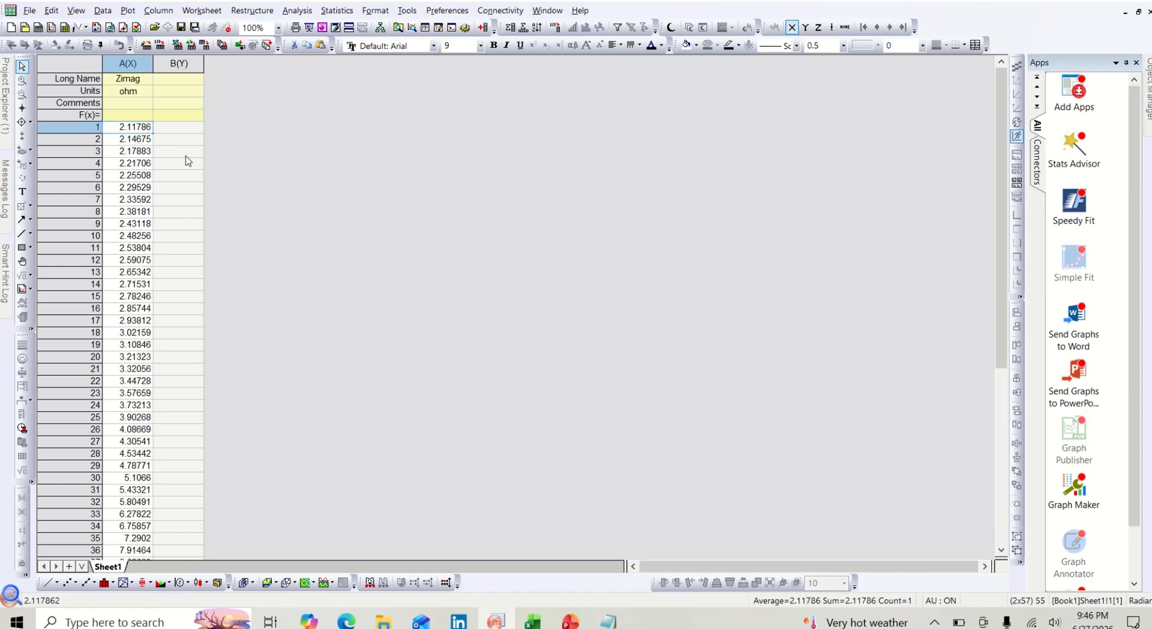
# - Copy column F, headed Zsig, from the Excel sheet and paste it into column B(Y) of the OriginPro worksheet from row 1
pyautogui.click(175, 130)
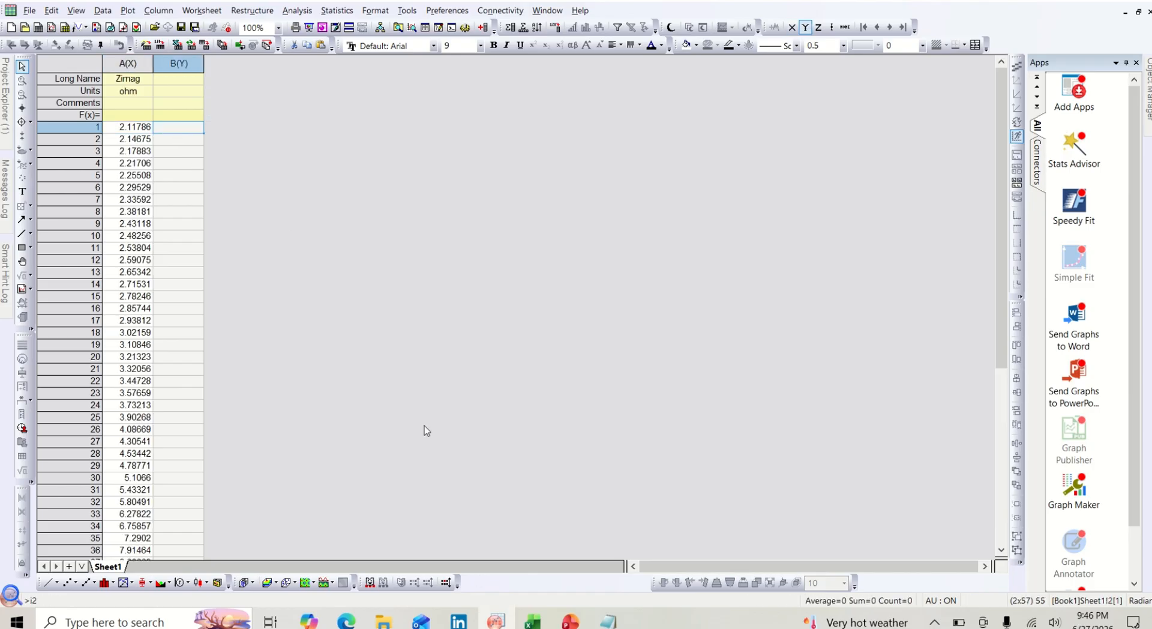
pyautogui.moveTo(533, 621)
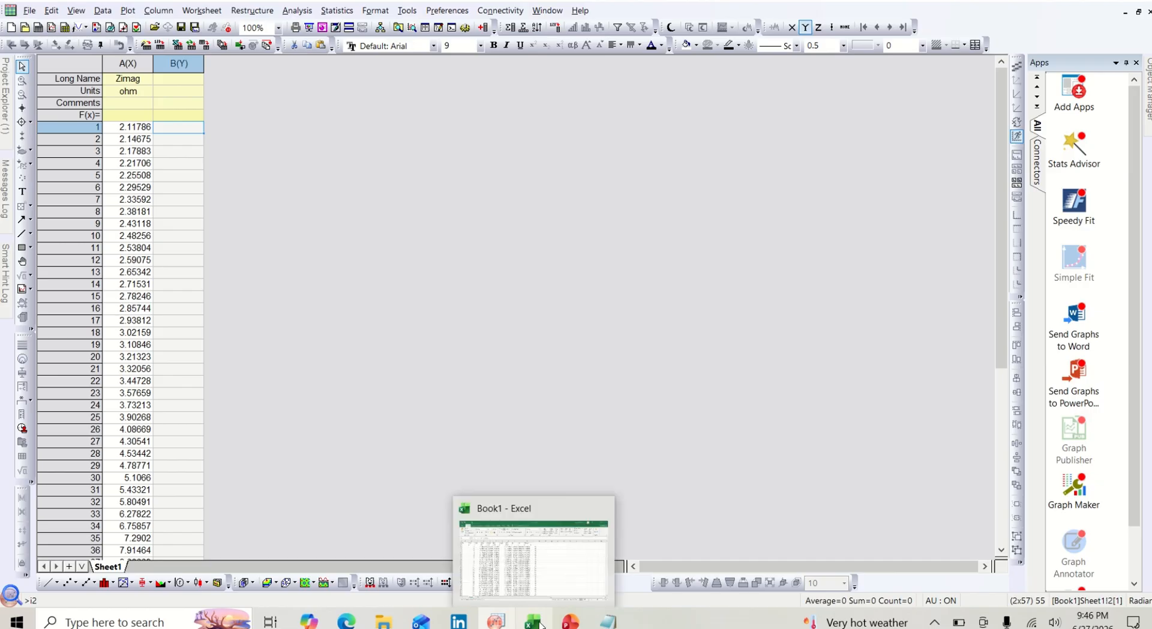
pyautogui.click(518, 598)
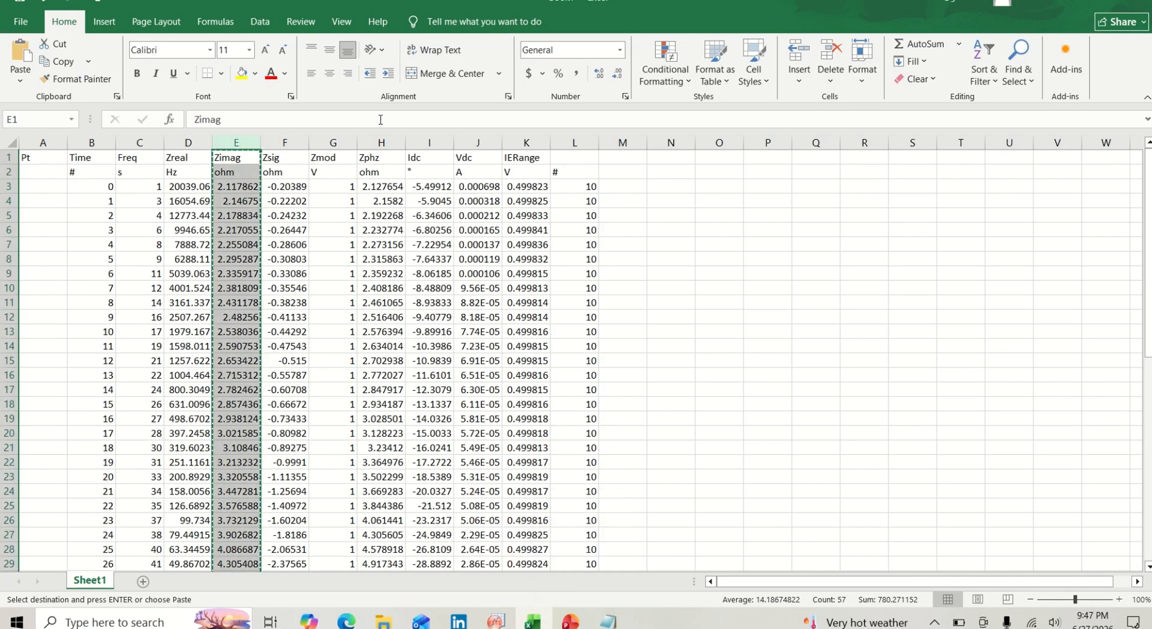
pyautogui.click(297, 142)
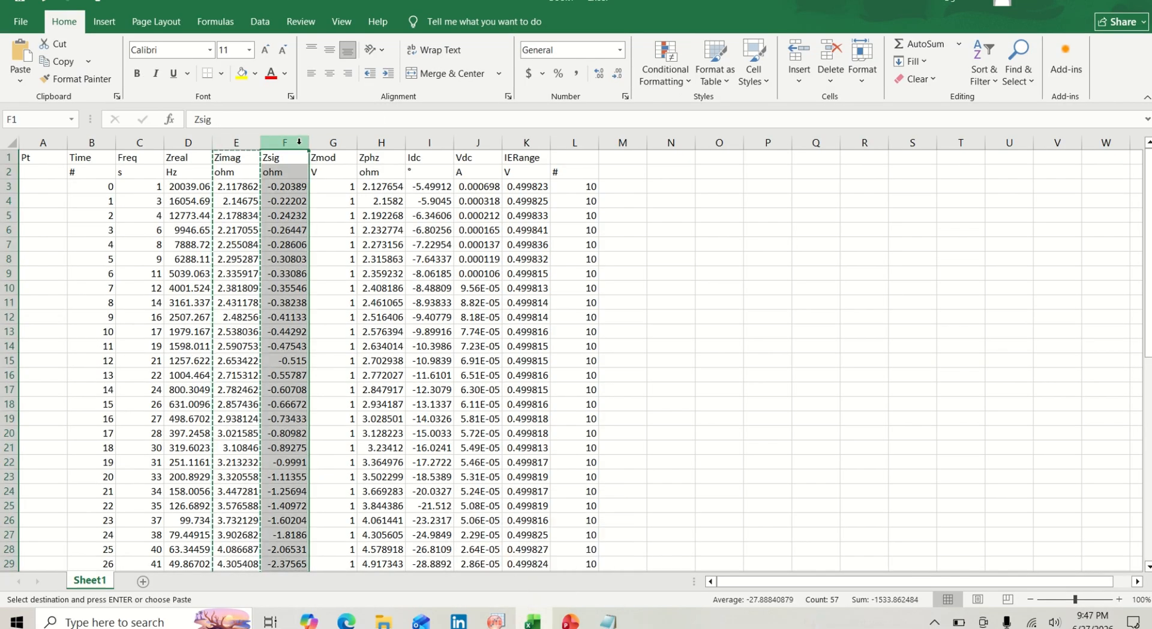
pyautogui.hotkey('ctrl', 'c')
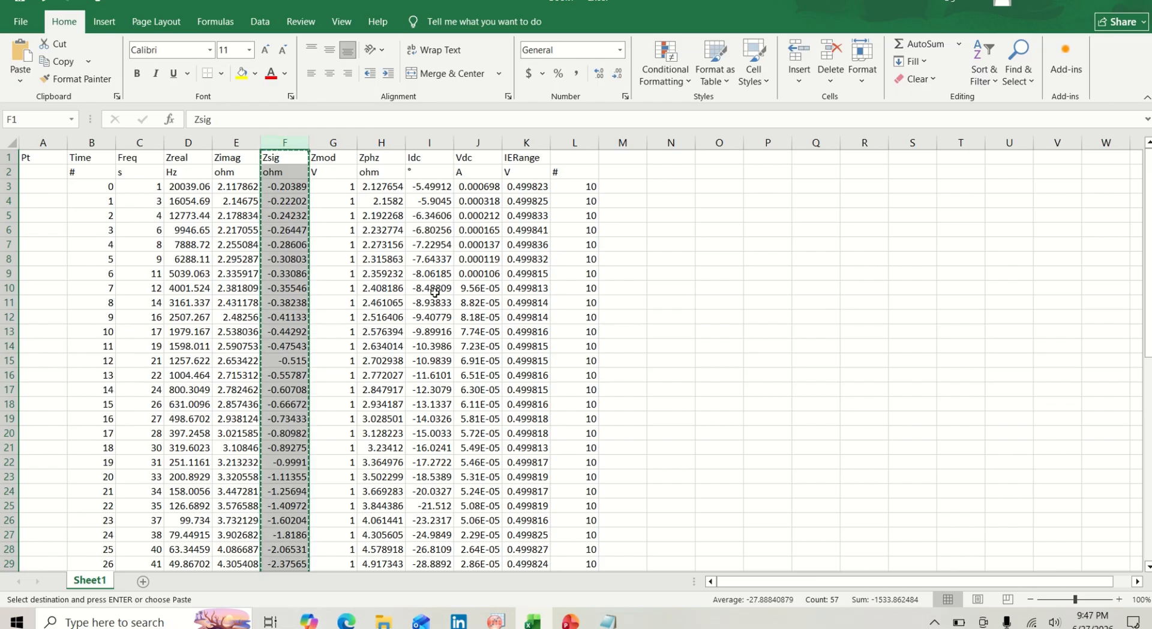
pyautogui.moveTo(495, 622)
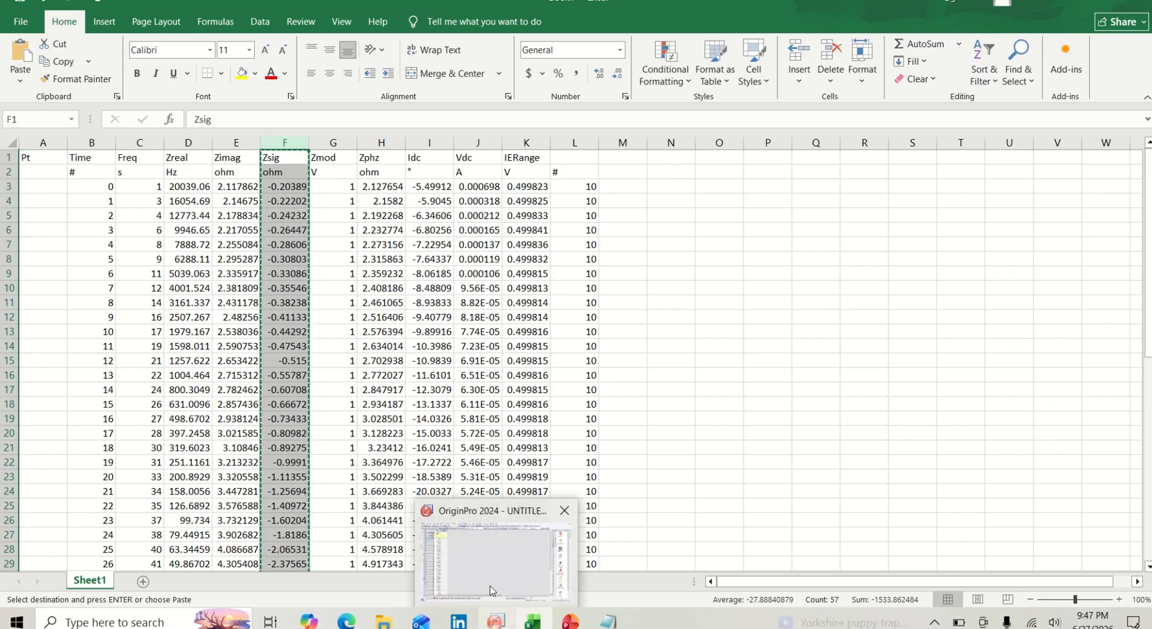
pyautogui.click(488, 586)
pyautogui.hotkey('ctrl', 'v')
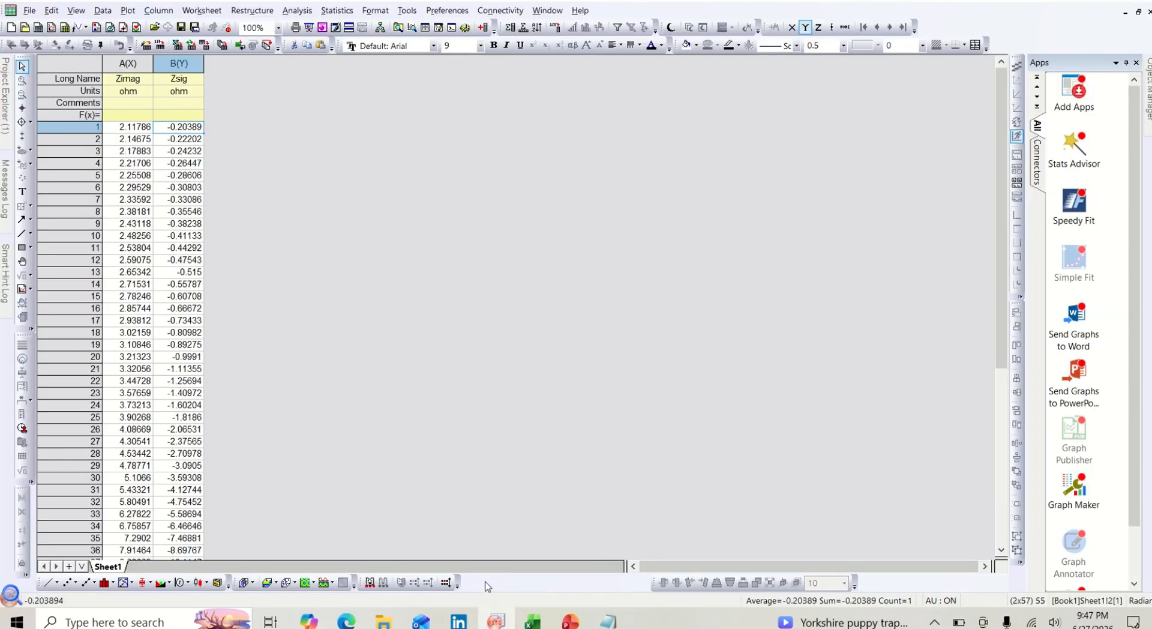
# - Change the long name of column A(X) to Zreal
pyautogui.doubleClick(141, 78)
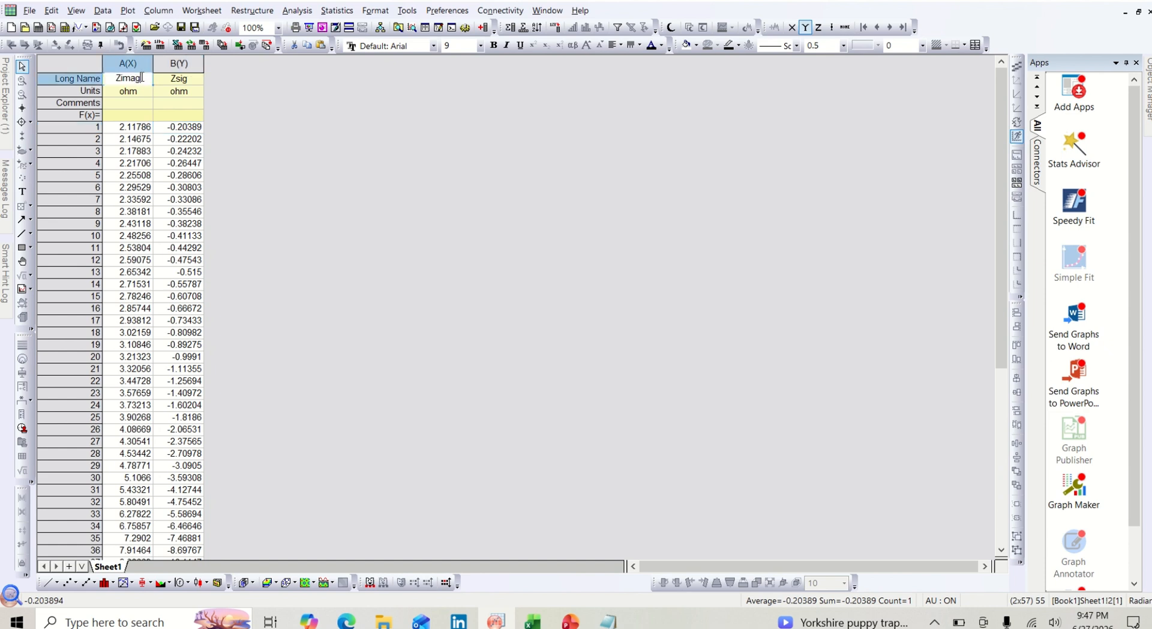
pyautogui.press('BackSpace')
pyautogui.press('BackSpace')
pyautogui.press('BackSpace')
pyautogui.press('BackSpace')
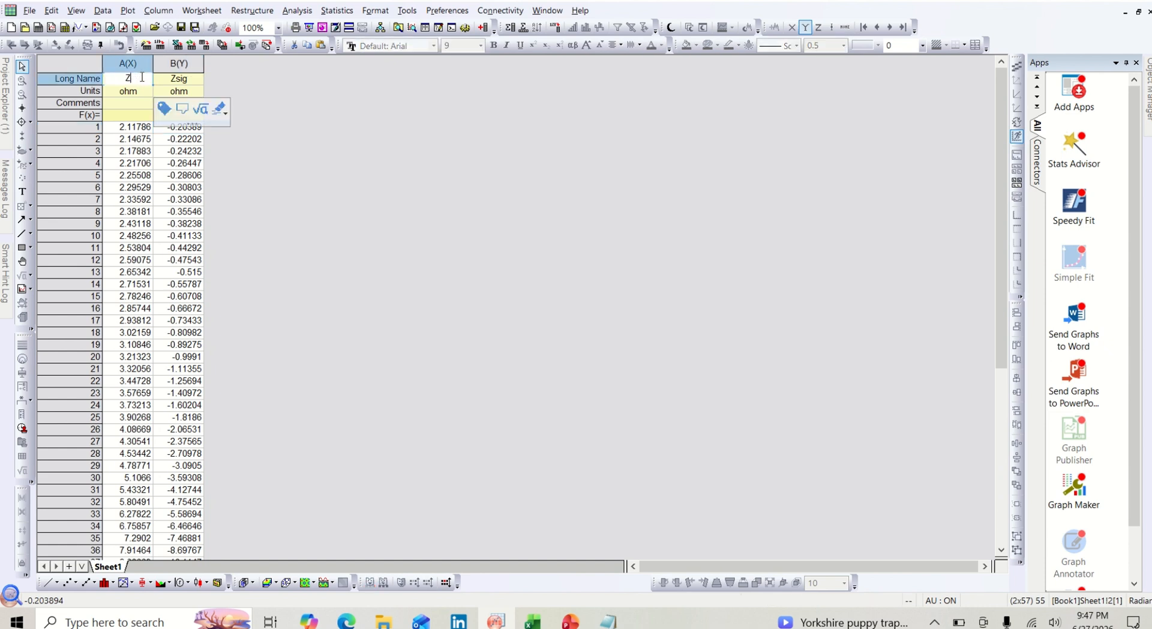
pyautogui.write('real')
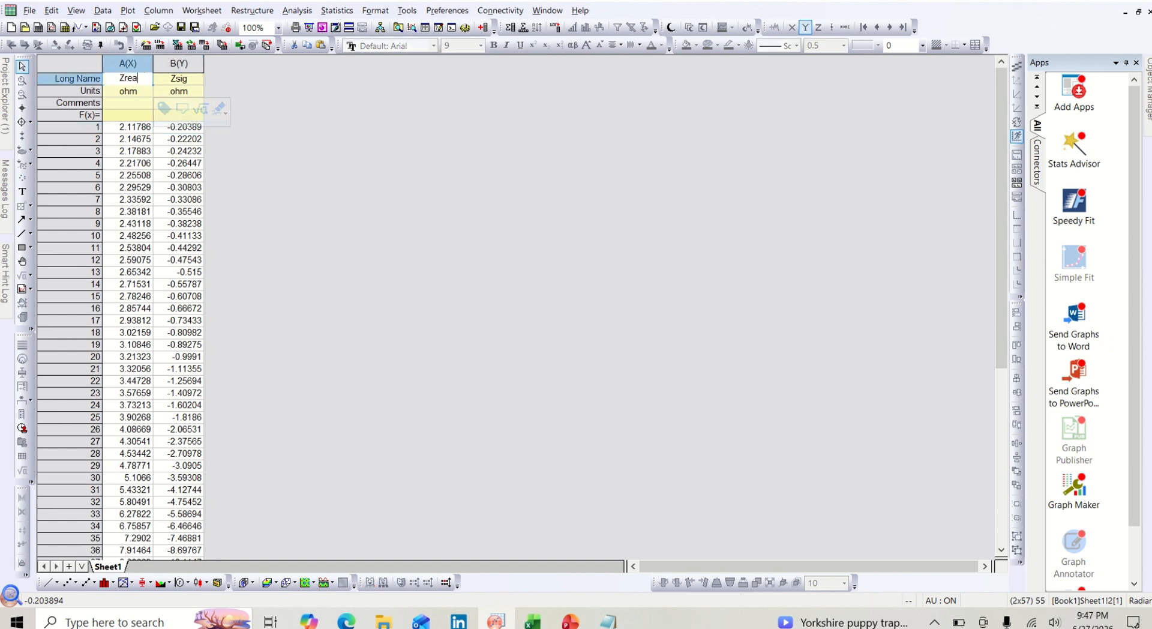
# - Change the long name of column B(Y) to Zimag
pyautogui.click(195, 79)
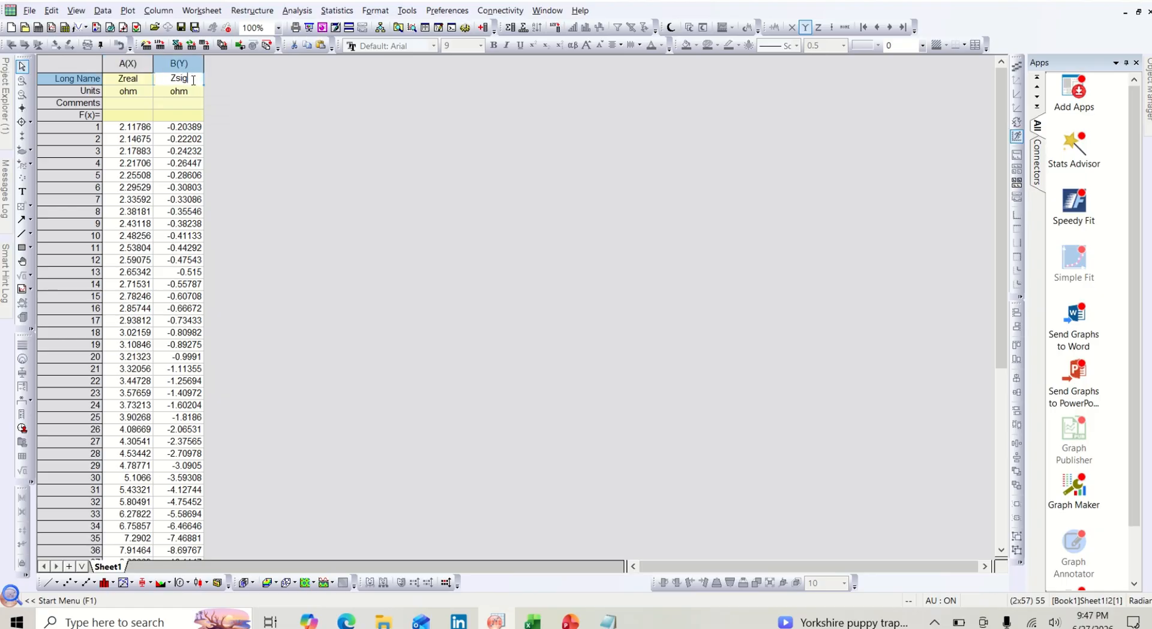
pyautogui.press('BackSpace')
pyautogui.press('BackSpace')
pyautogui.press('BackSpace')
pyautogui.write('imag')
pyautogui.click(250, 103)
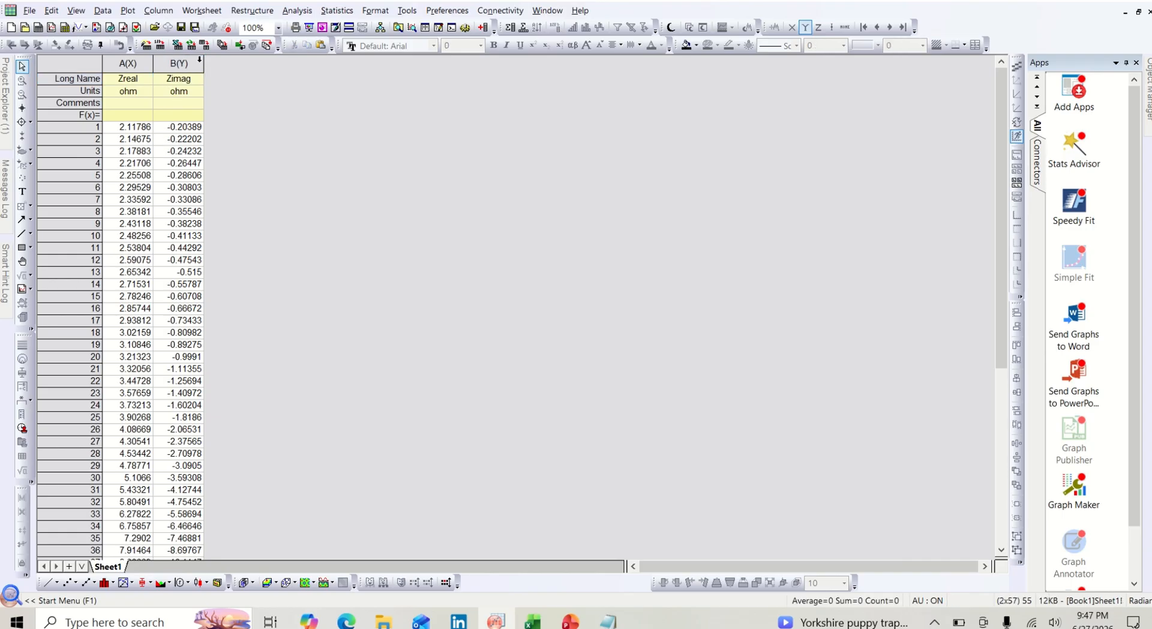
# - Set the values of column B(Y) with the formula Col(B)*-1 to invert the sign of the Zimag data
pyautogui.click(199, 59)
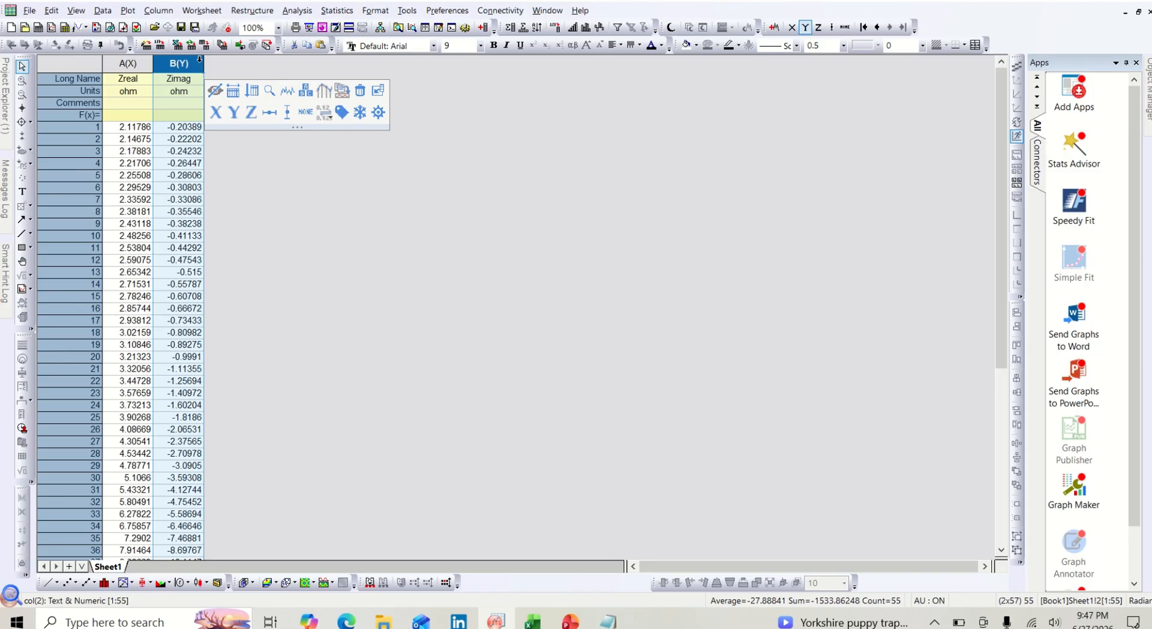
pyautogui.hotkey('ctrl', 'q')
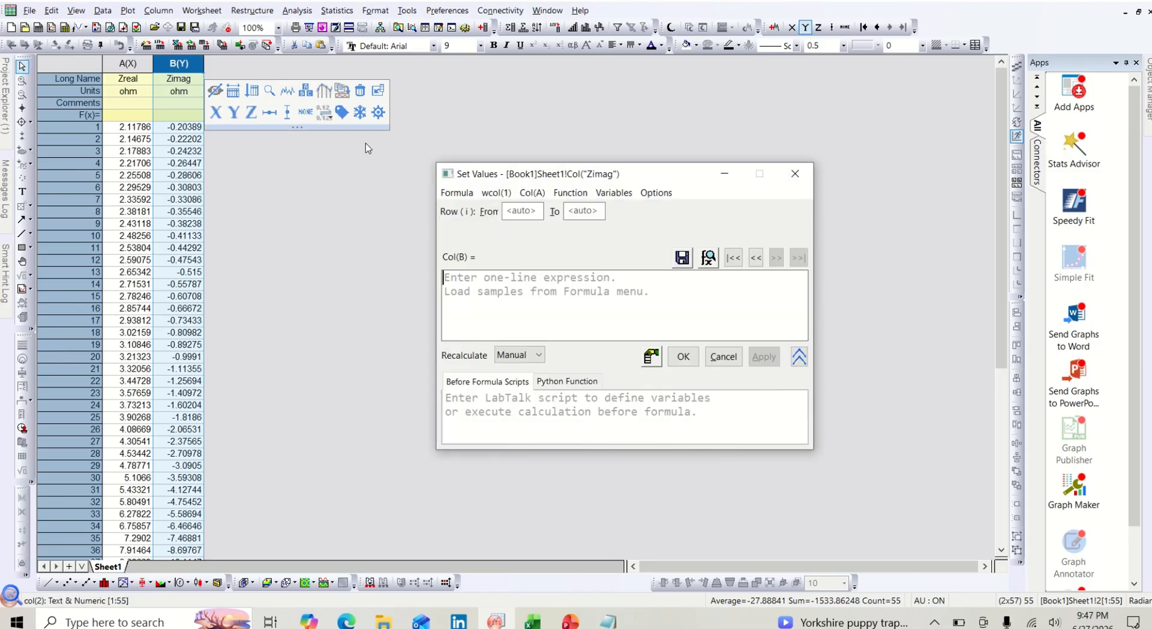
pyautogui.write('C')
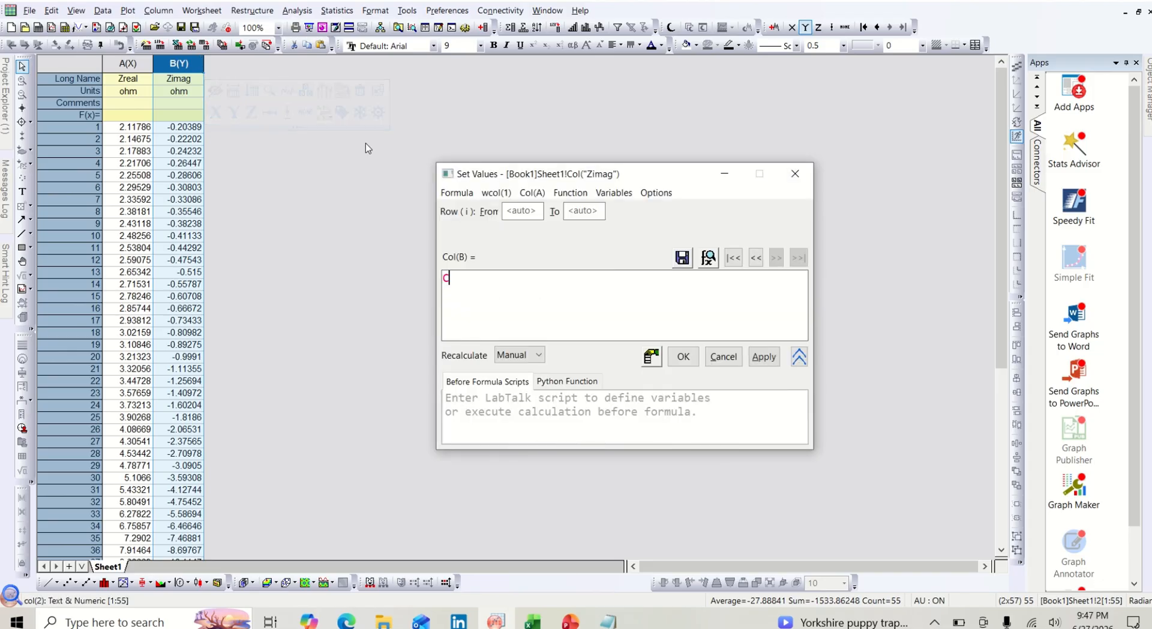
pyautogui.write('ol(B)*-1')
pyautogui.click(684, 356)
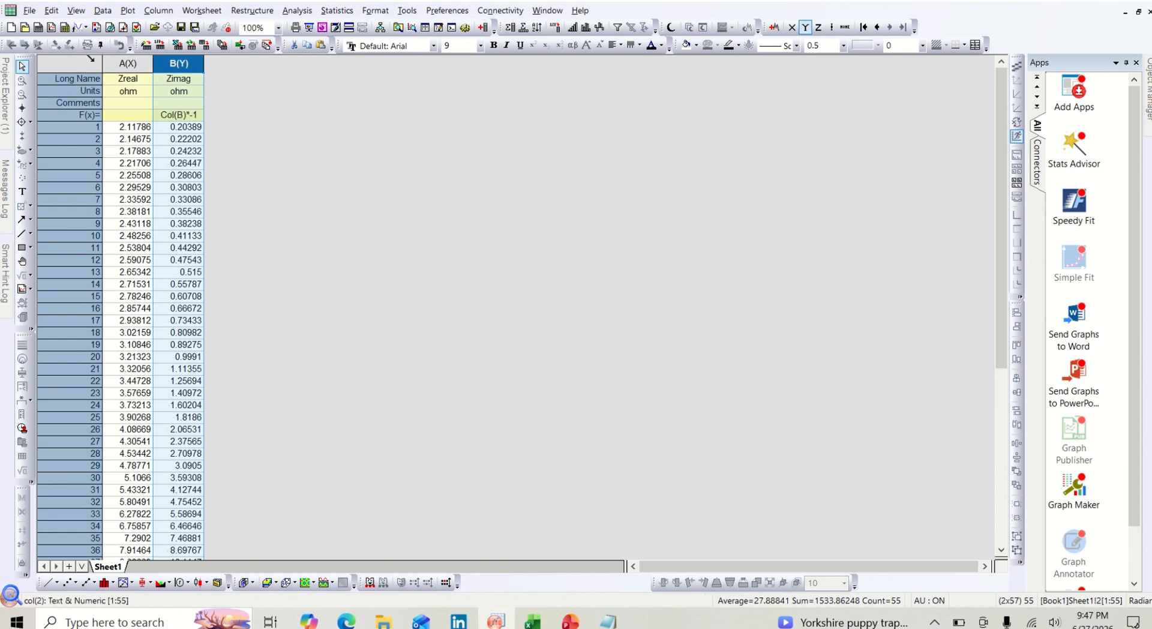
# - Plot the whole worksheet as a scatter graph of Zimag against Zreal
pyautogui.click(91, 59)
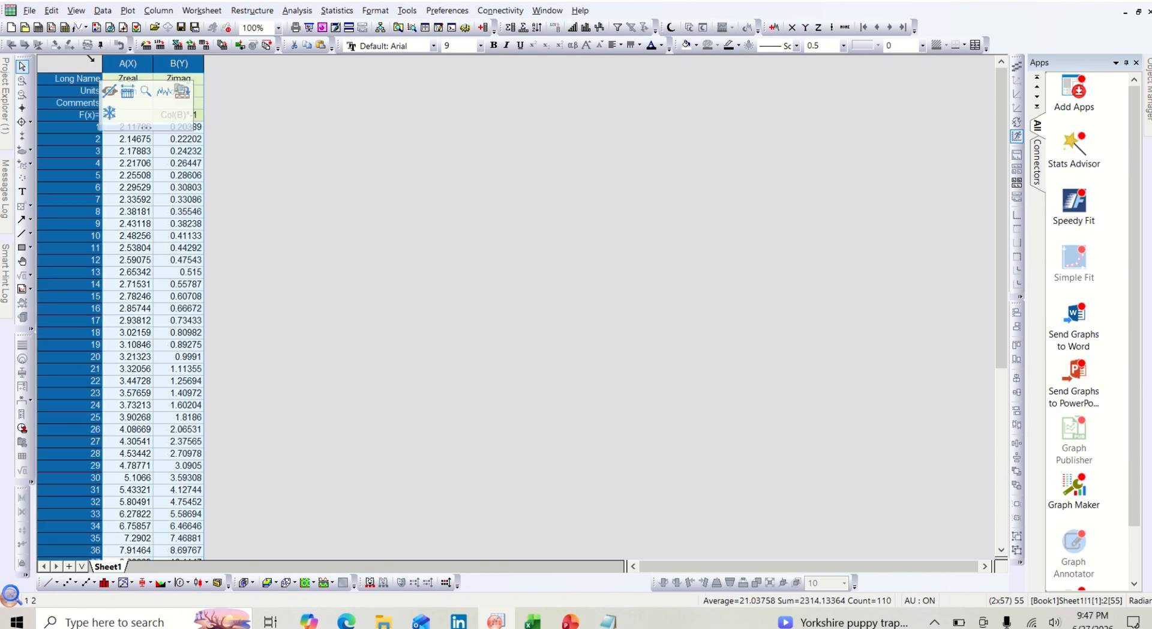
pyautogui.click(65, 587)
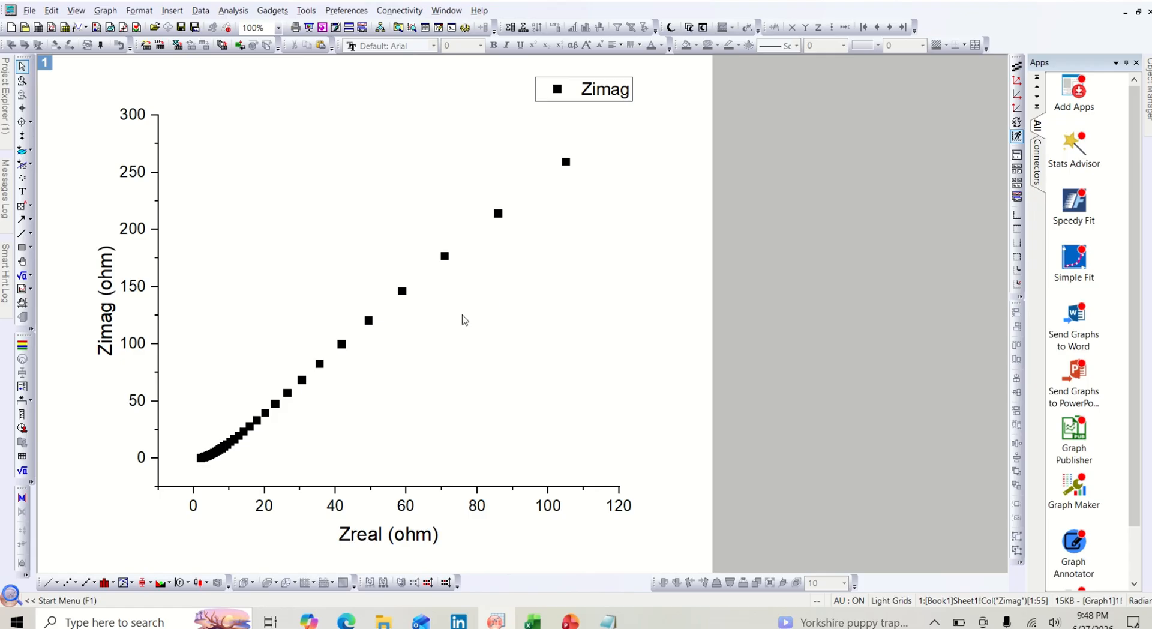
# - Replace the Zimag legend text of the scatter graph with S 1
pyautogui.click(607, 90)
pyautogui.click(626, 91)
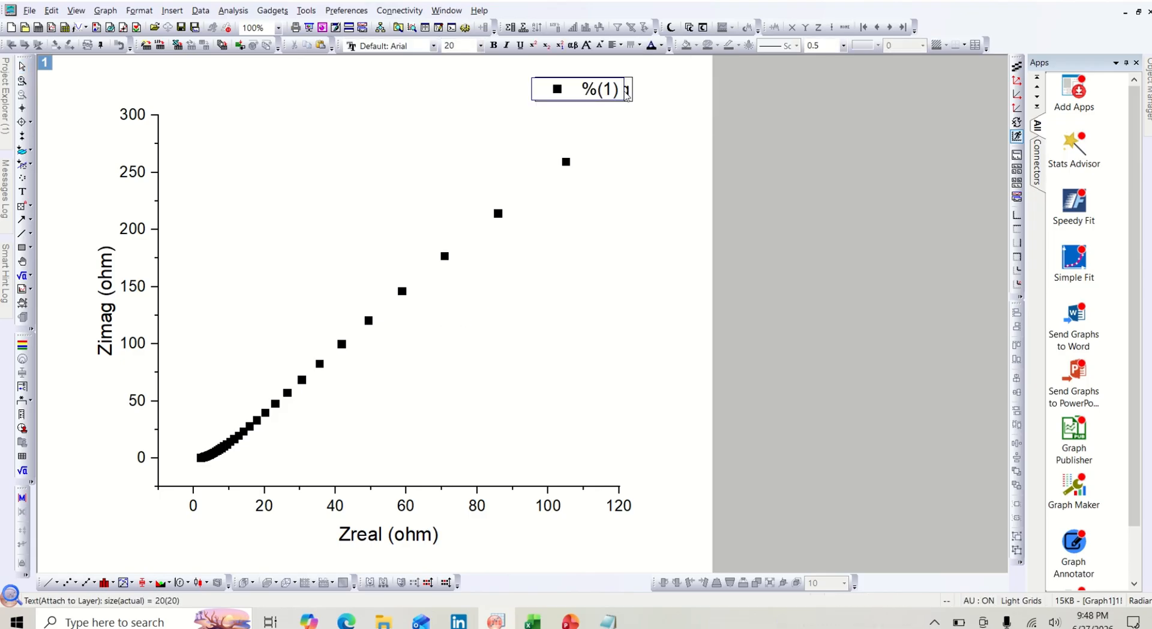
pyautogui.press('BackSpace')
pyautogui.press('BackSpace')
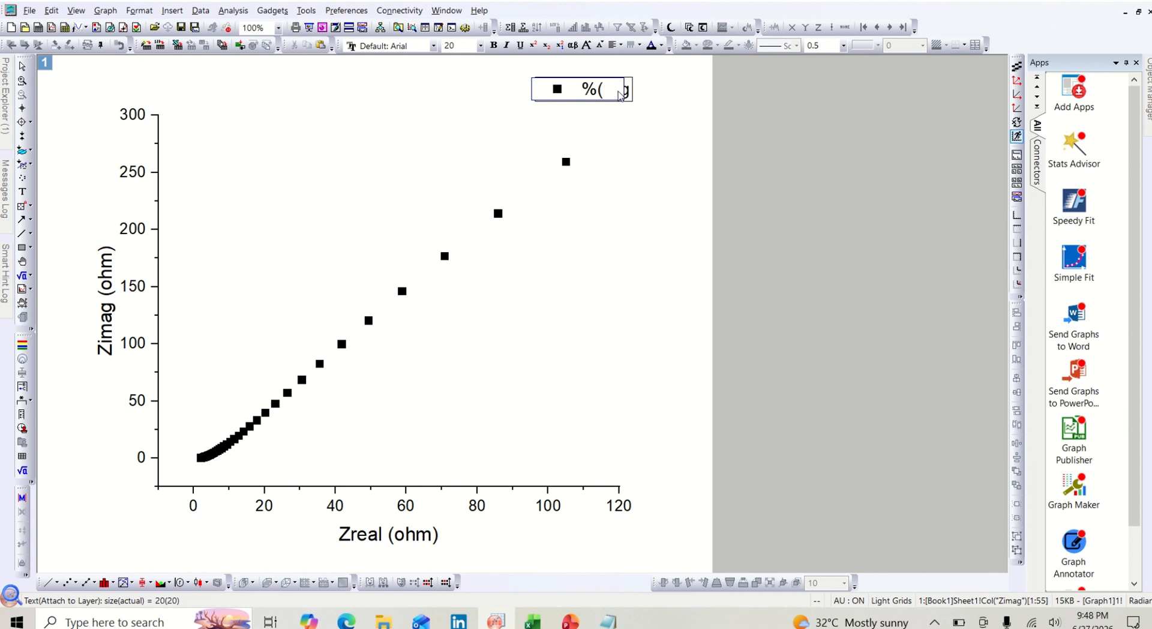
pyautogui.press('BackSpace')
pyautogui.press('BackSpace')
pyautogui.write('S 1')
pyautogui.click(622, 150)
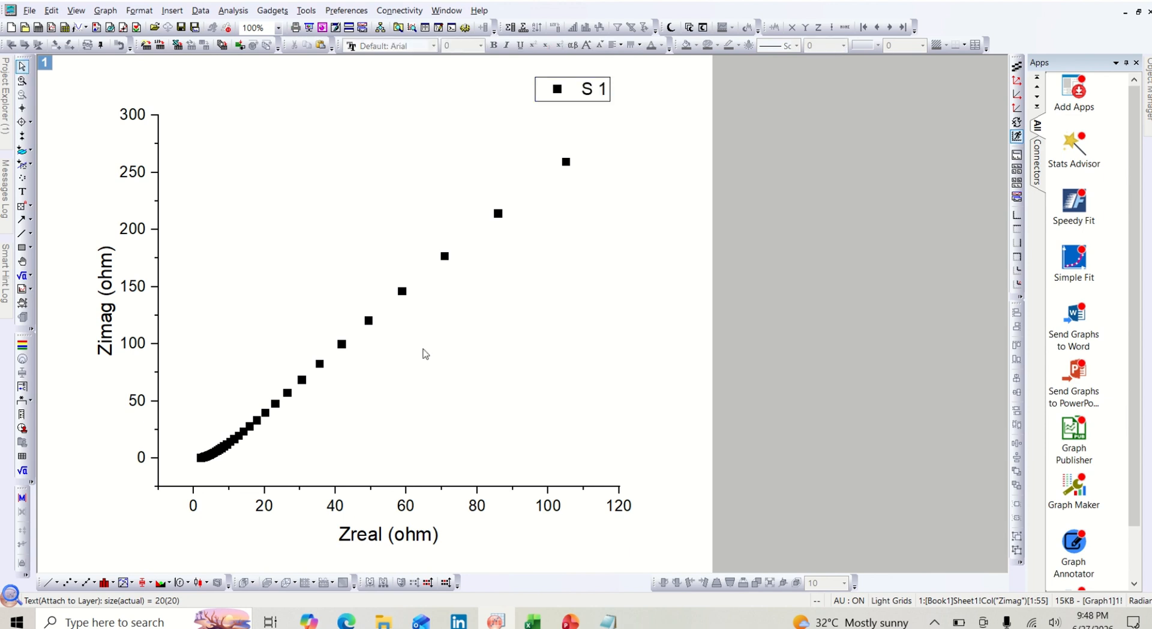
# - Show the layer frame around the plot and move the S 1 legend inside the frame's upper-left corner
pyautogui.click(383, 405)
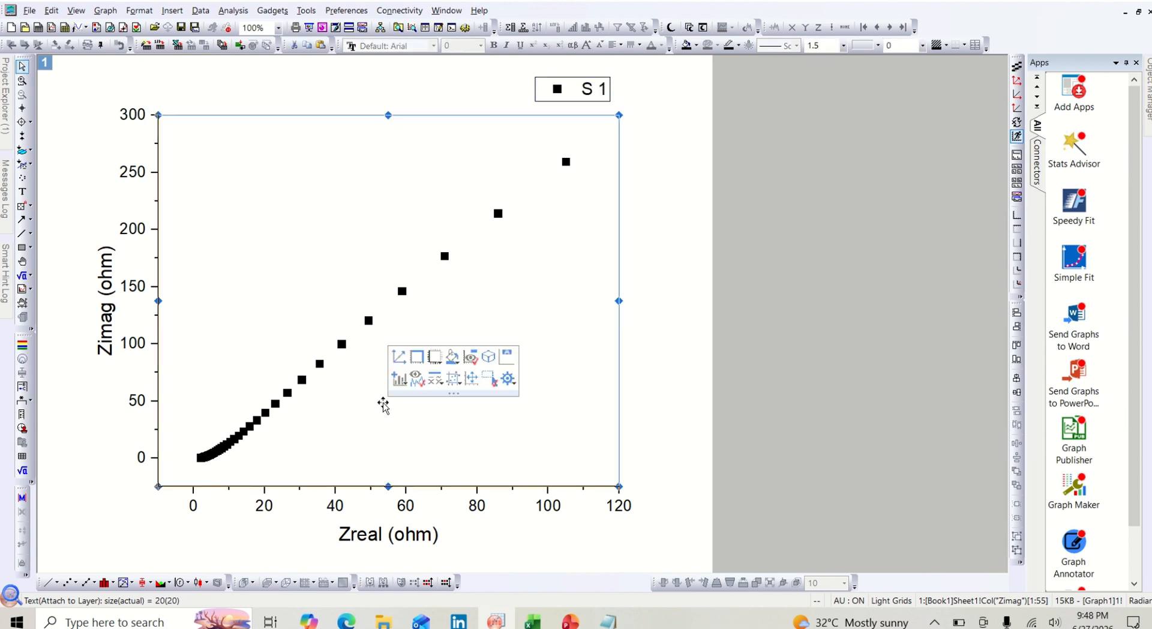
pyautogui.click(416, 357)
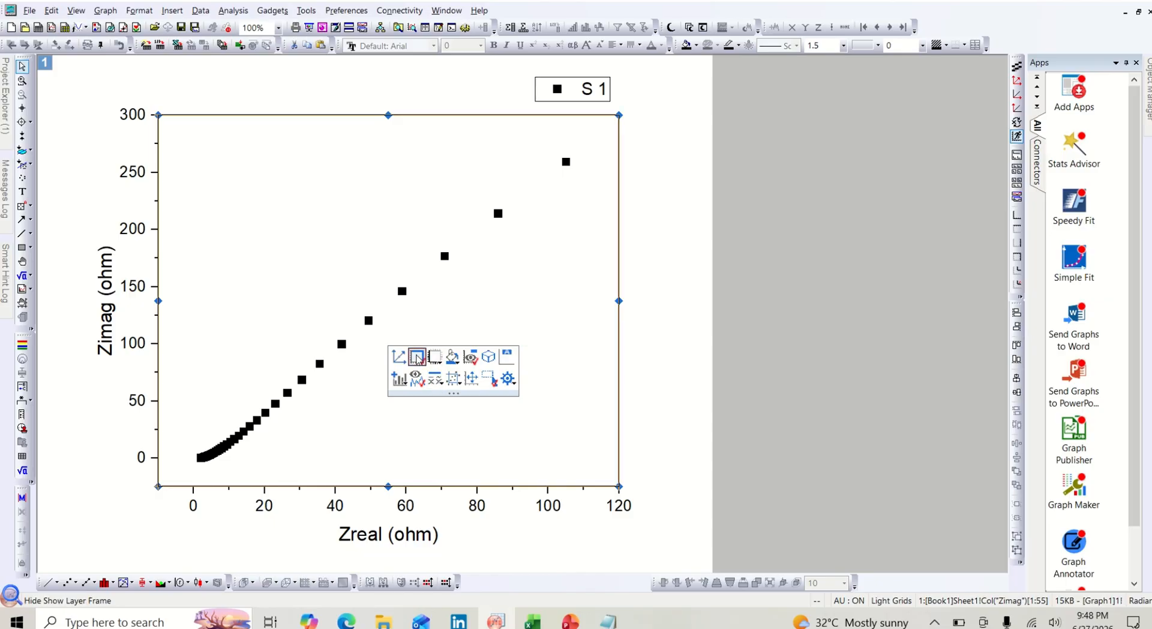
pyautogui.click(574, 90)
pyautogui.click(598, 89)
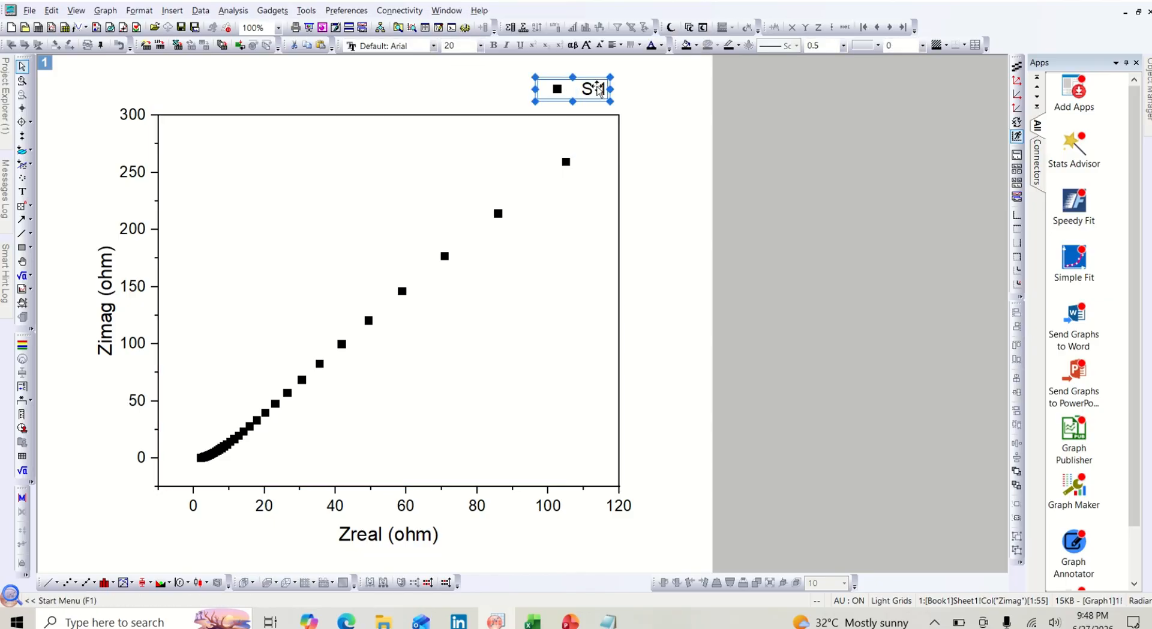
pyautogui.moveTo(599, 89); pyautogui.dragTo(242, 137)
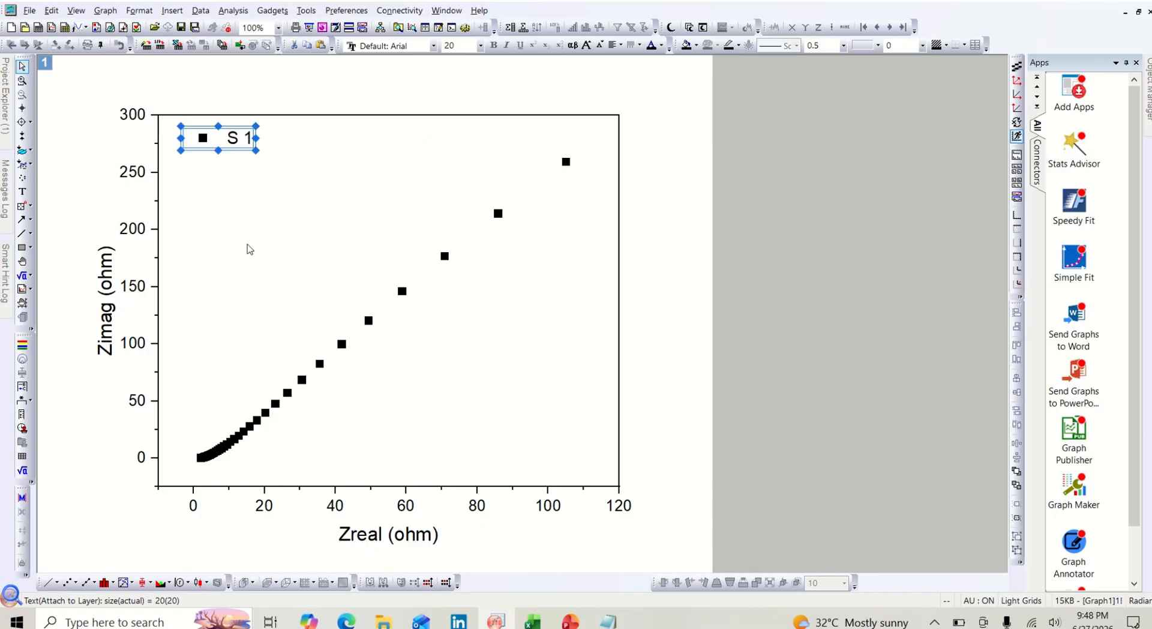
pyautogui.click(250, 249)
# - Change the colour of the S 1 scatter symbols to green
pyautogui.click(348, 343)
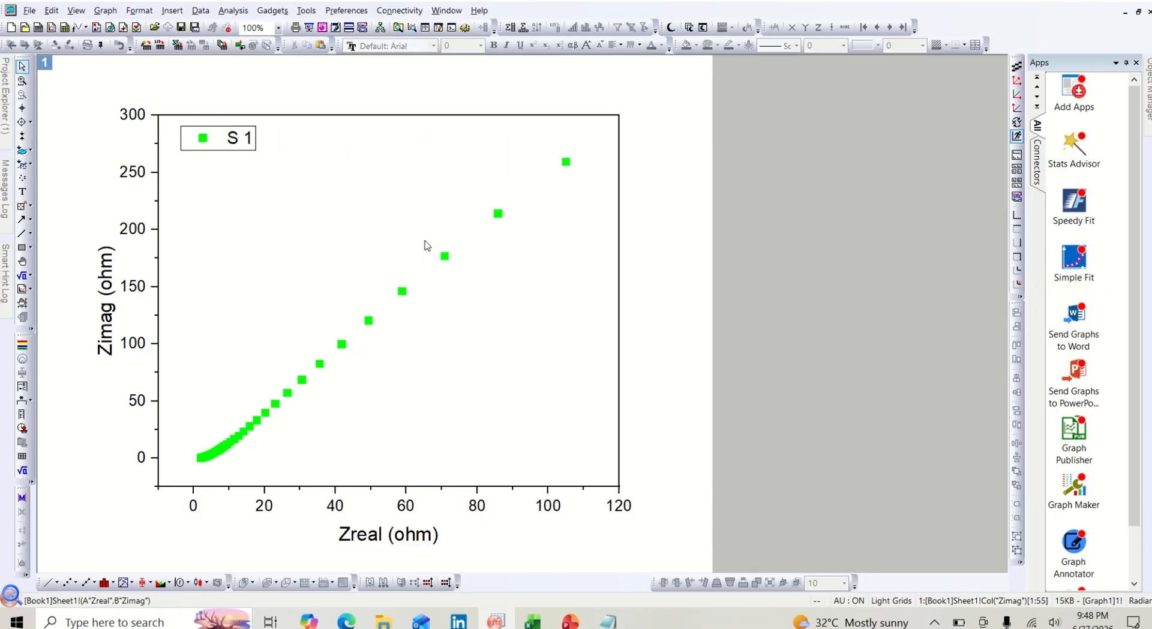